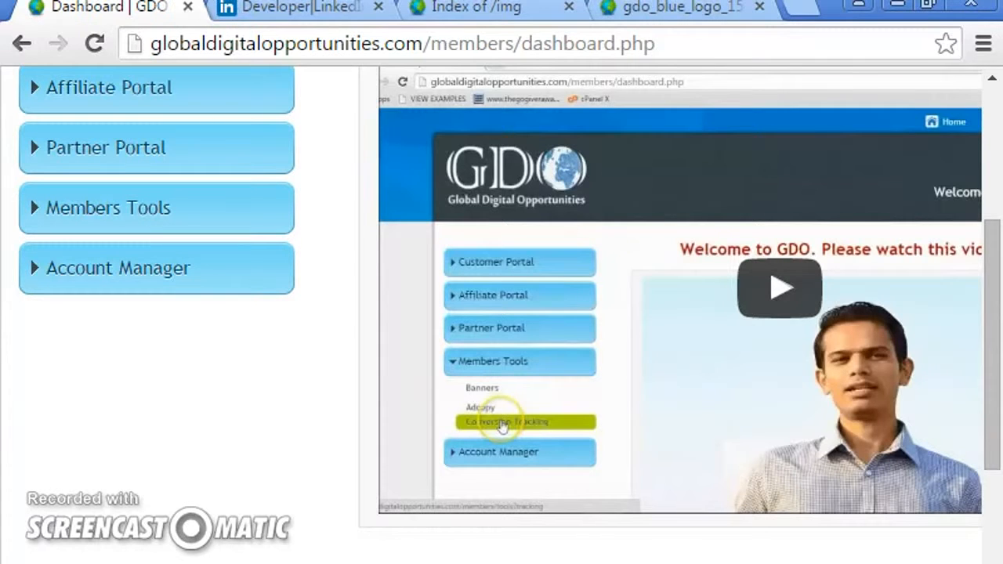
- Open LinkedIn Automation from the Customer Portal section of the GDO dashboard
drag(995, 417, 996, 309)
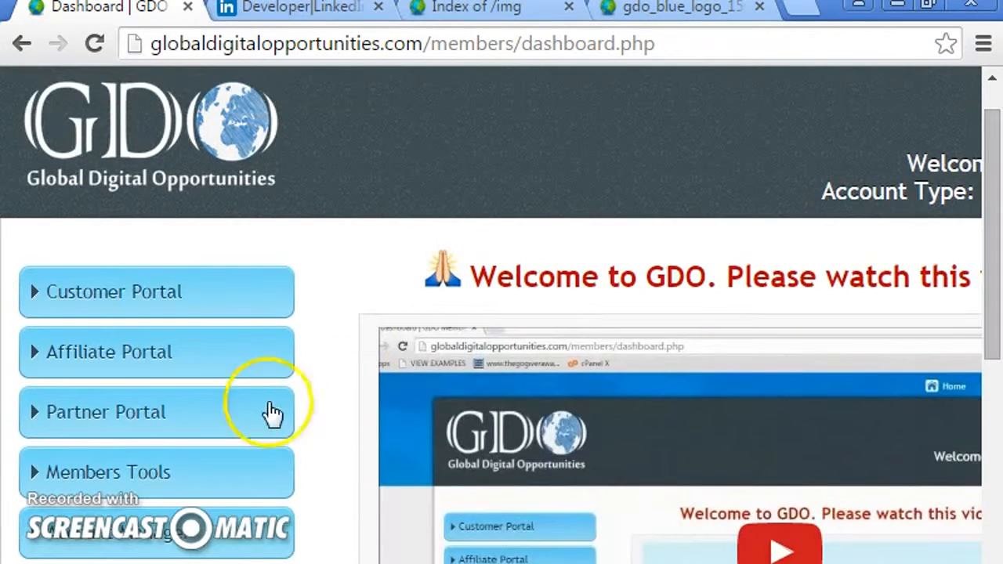
click(67, 295)
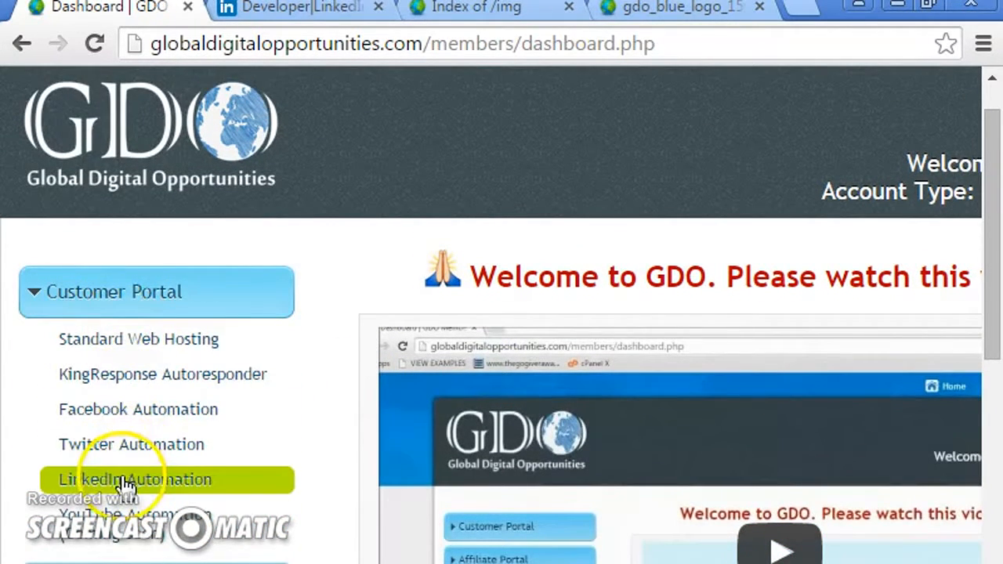
click(117, 484)
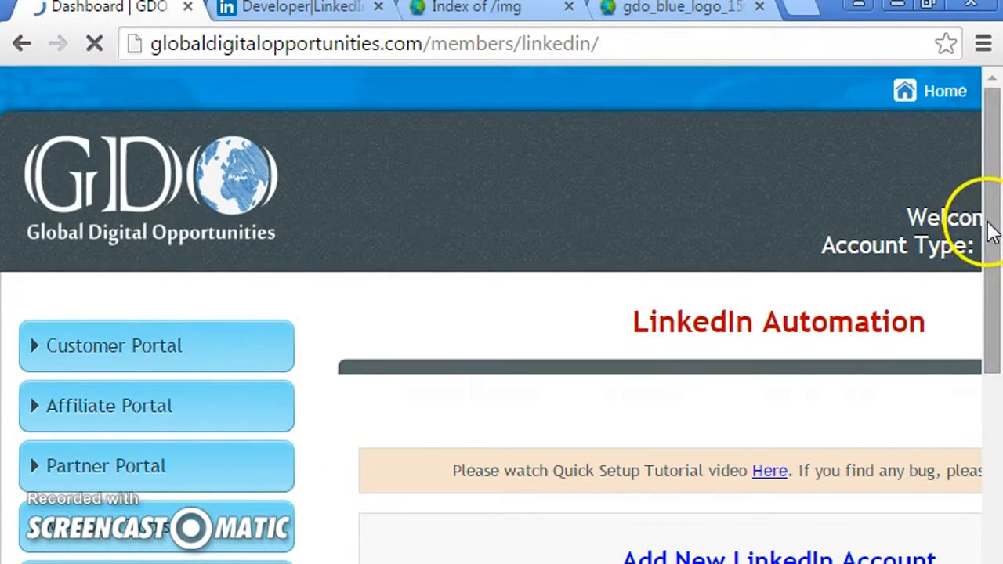
- Open the Add New LinkedIn Account form and place the cursor in its Client Secret field
drag(999, 192, 994, 319)
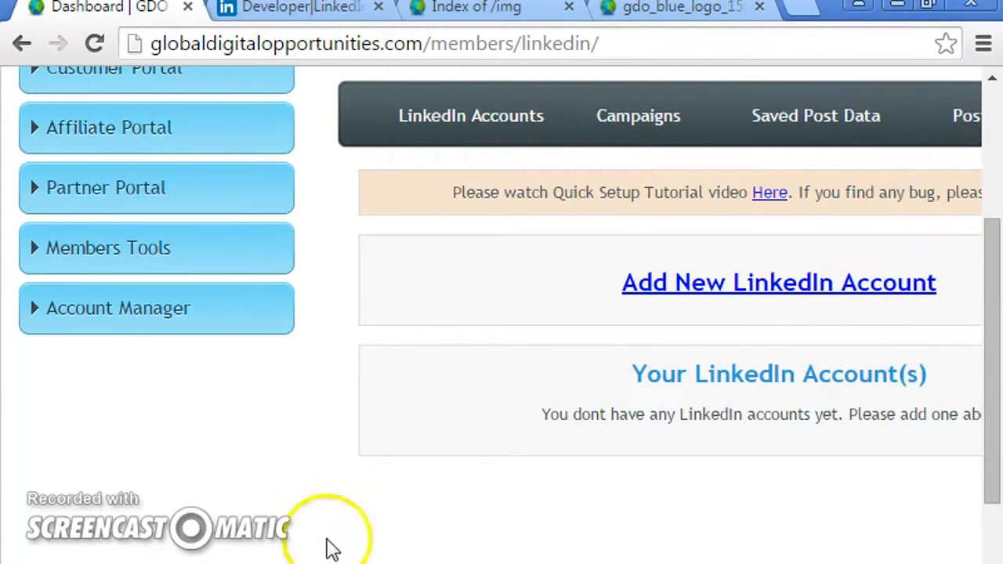
scroll(492, 262, right, 5)
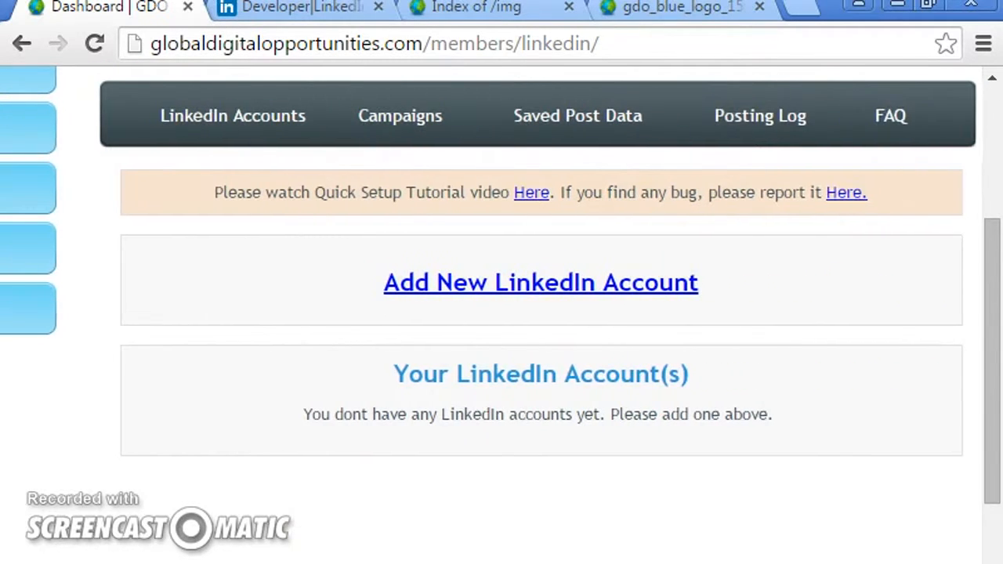
click(463, 282)
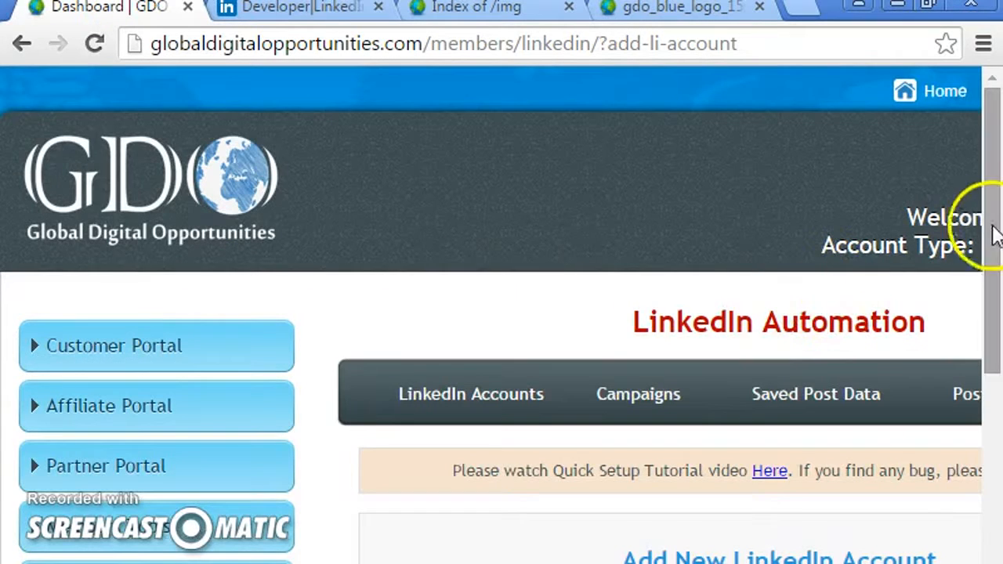
drag(994, 224, 993, 409)
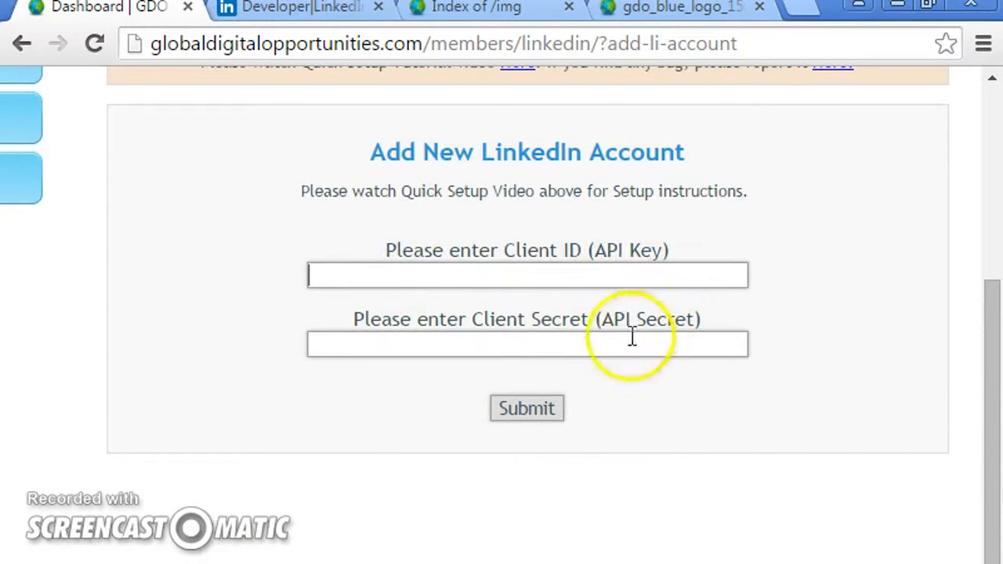
click(510, 347)
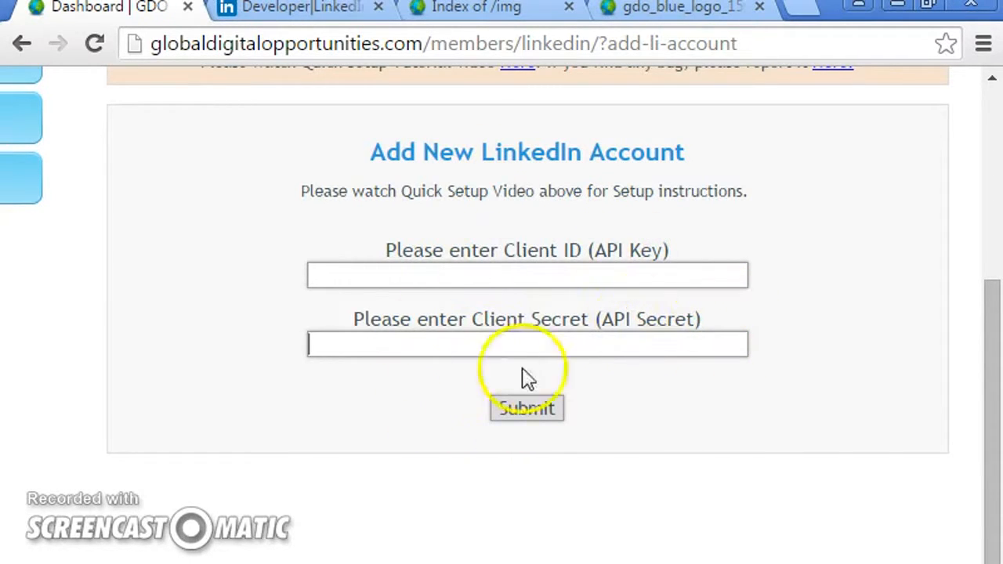
click(281, 11)
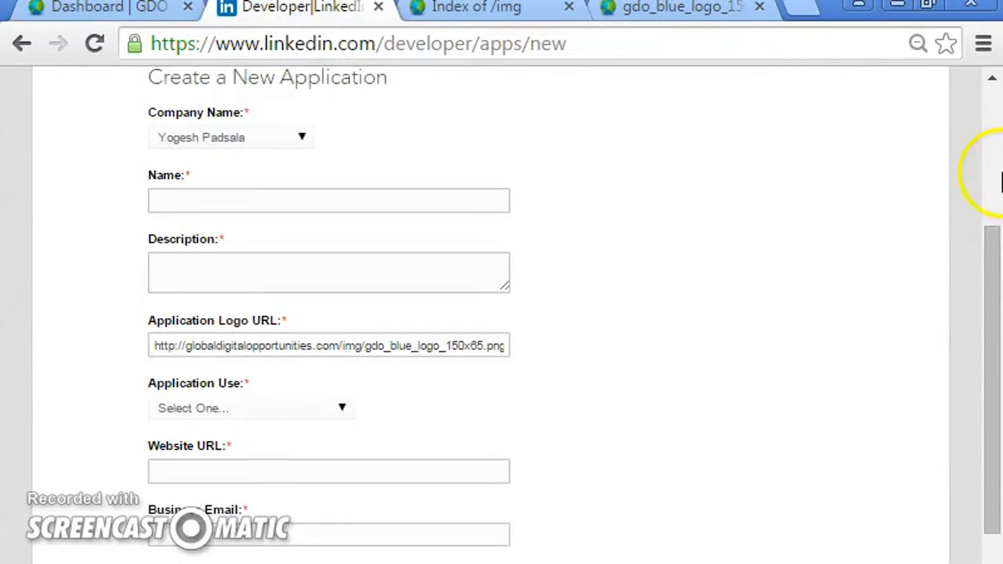
scroll(1002, 181, up, 3)
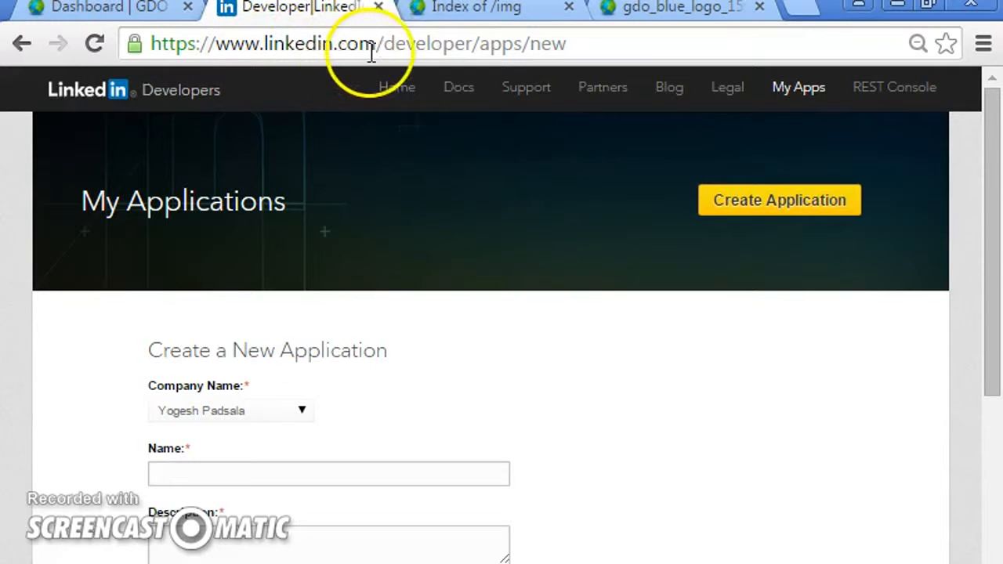
drag(471, 44, 645, 43)
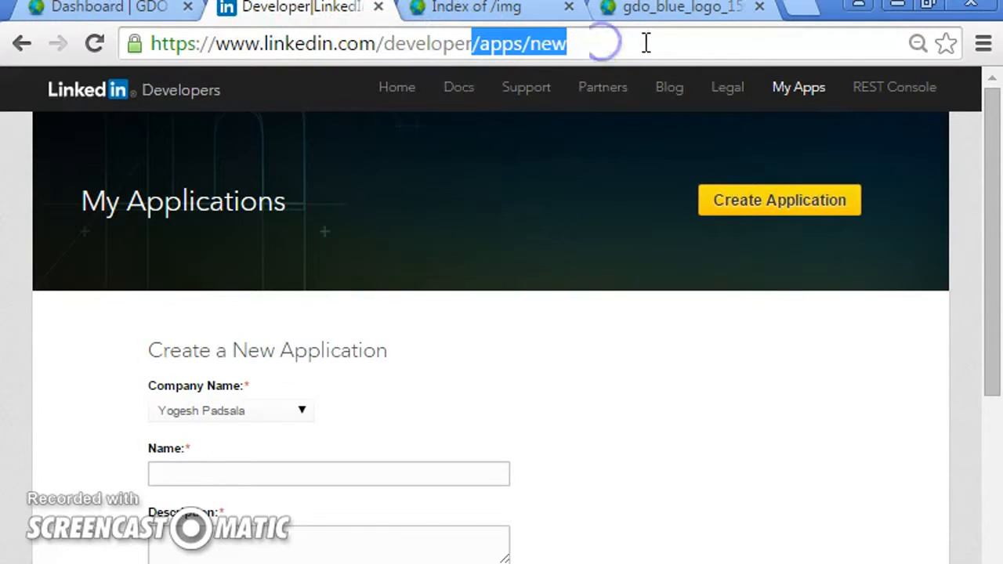
key(BackSpace)
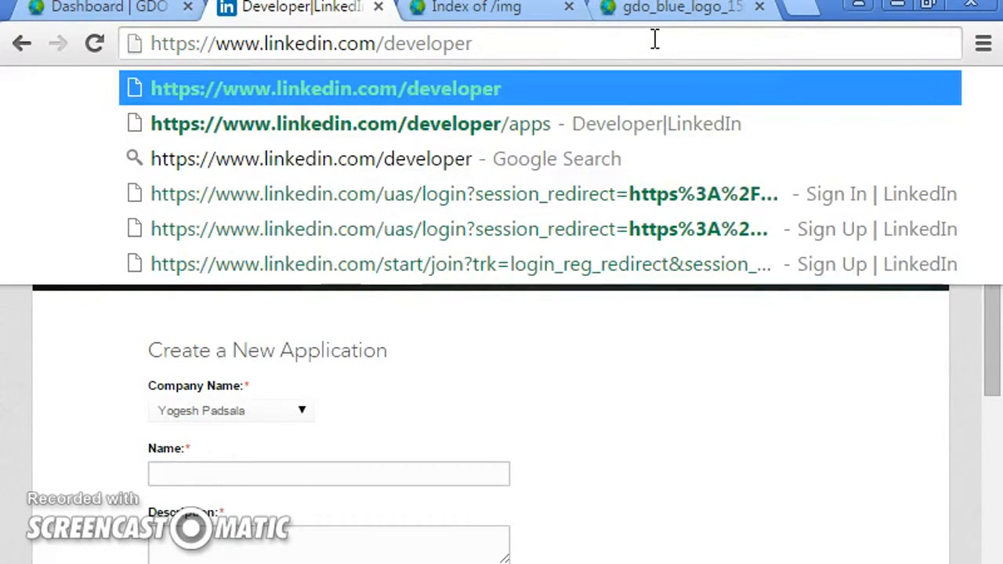
key(Return)
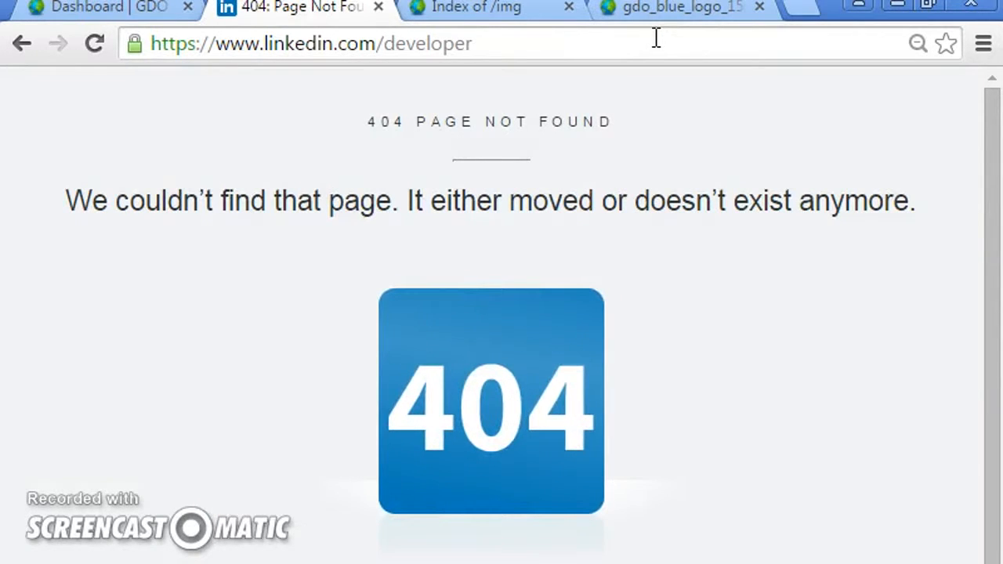
- Navigate to developer.linkedin.com using the address bar suggestions
click(387, 45)
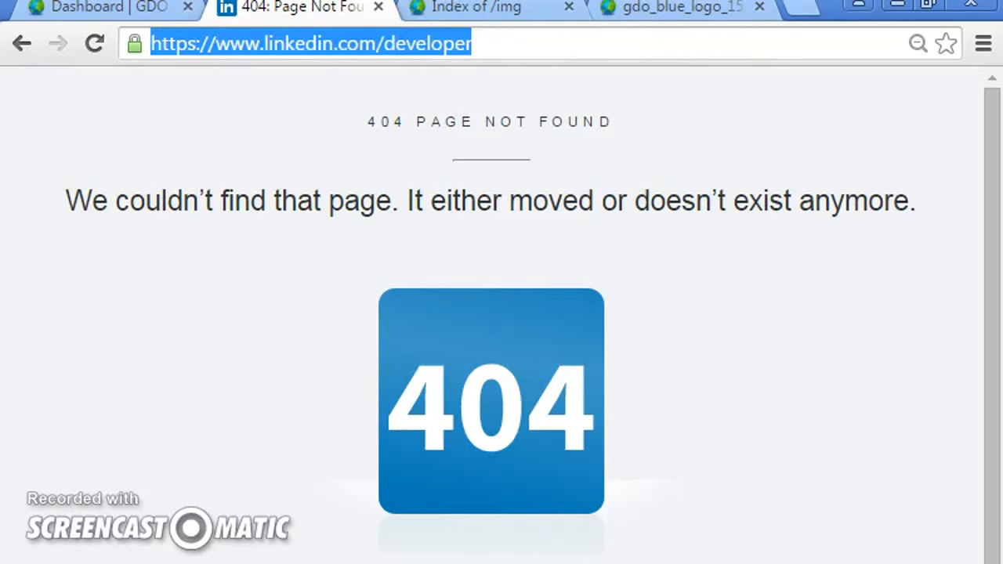
text(develp)
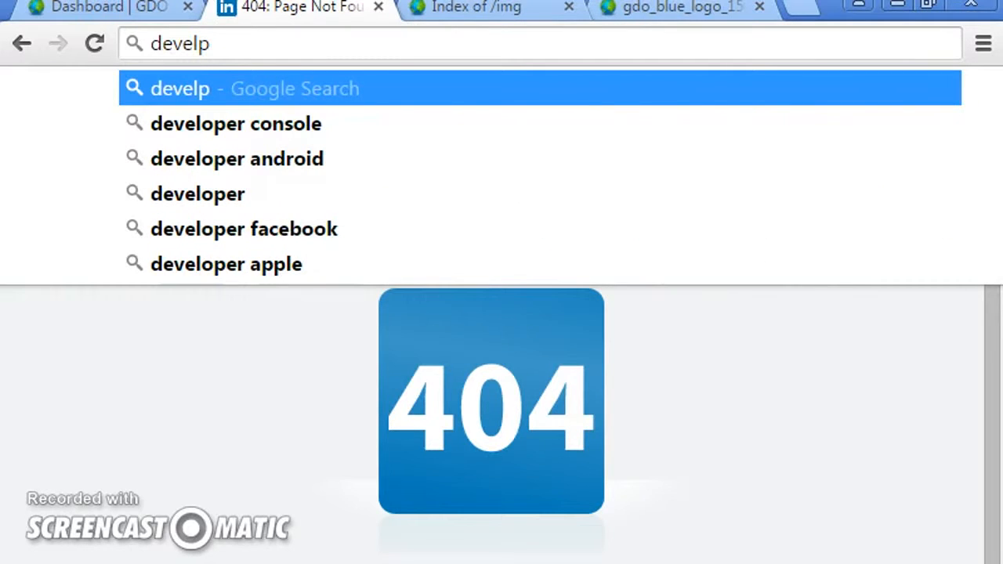
key(BackSpace)
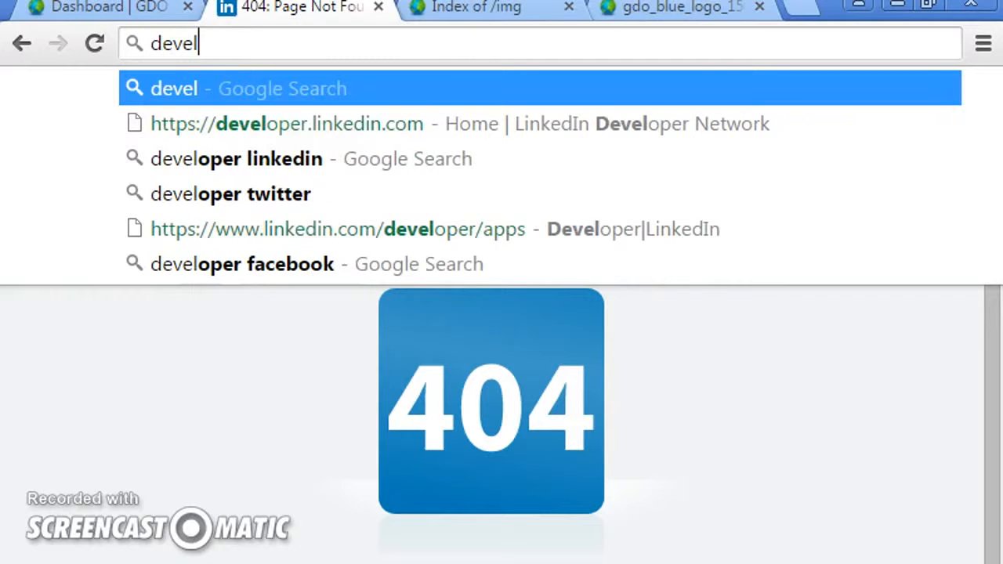
key(Down)
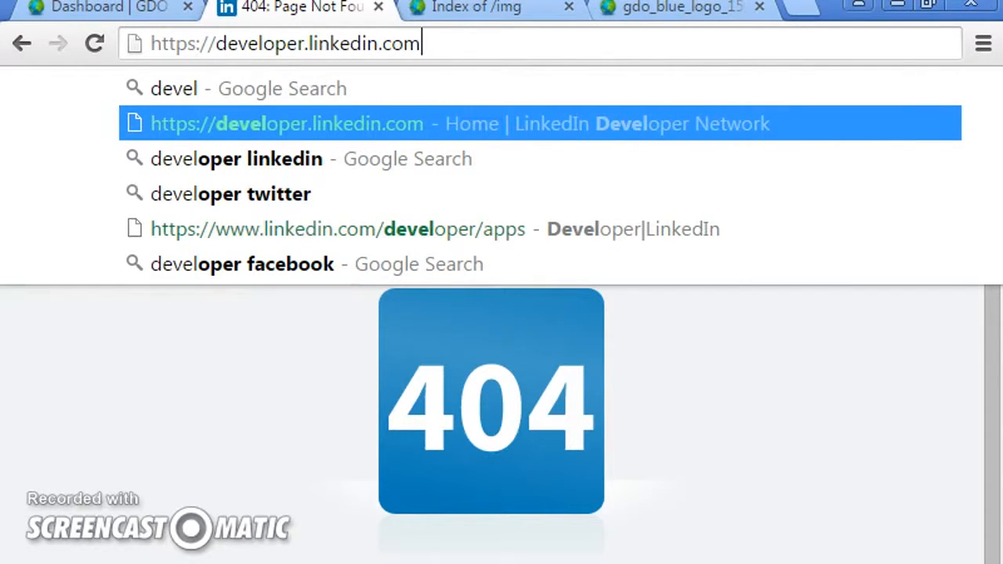
key(Return)
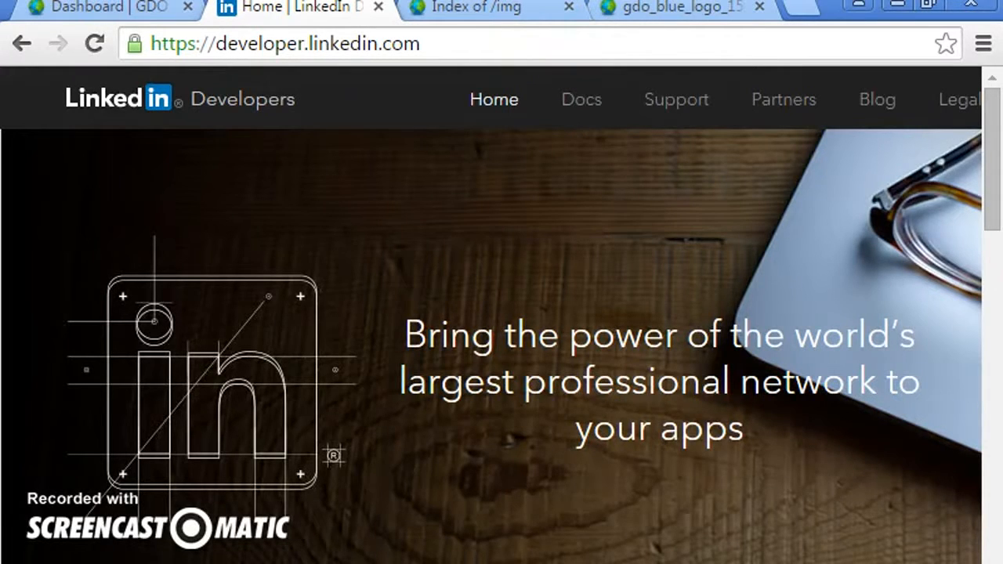
- Open My Apps on the LinkedIn Developers site
scroll(492, 313, right, 5)
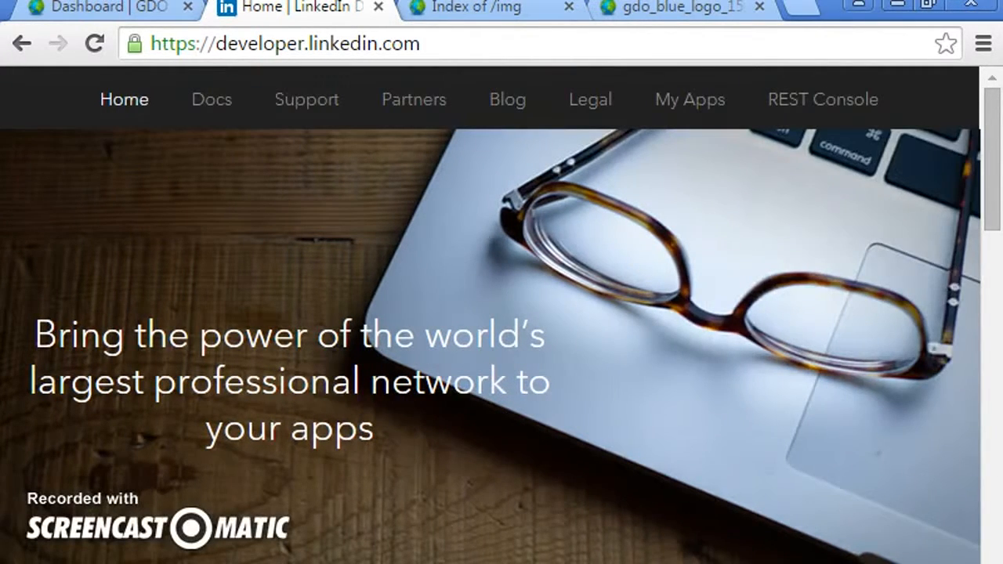
scroll(492, 313, left, 5)
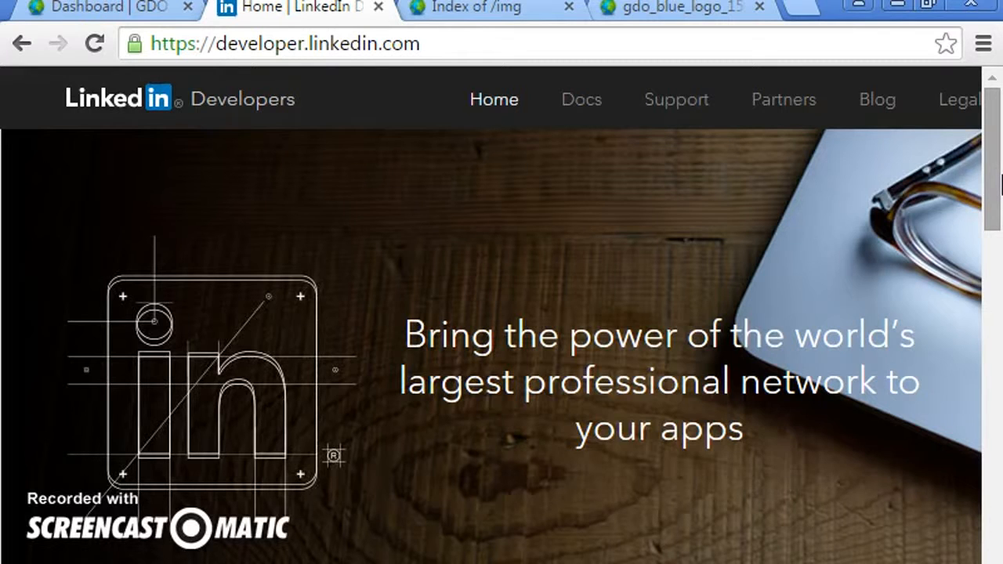
click(799, 437)
scroll(493, 313, right, 5)
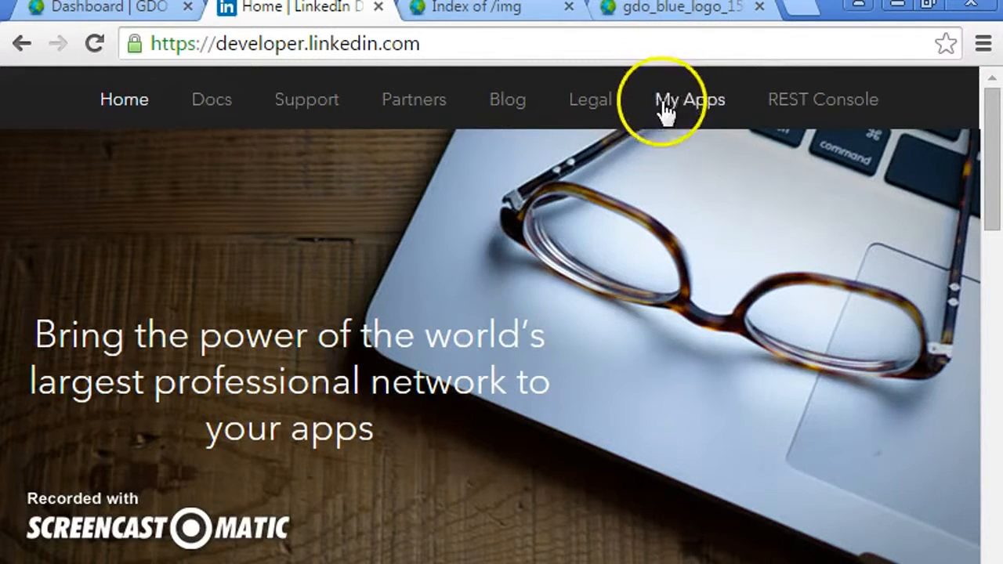
click(690, 102)
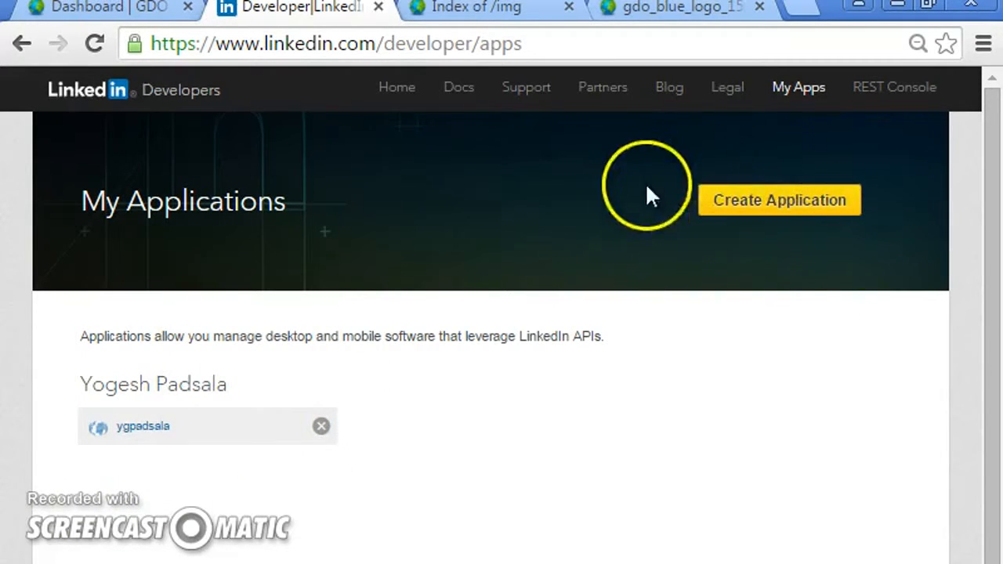
- Start creating a new application and keep the existing company selected as Company Name
click(772, 202)
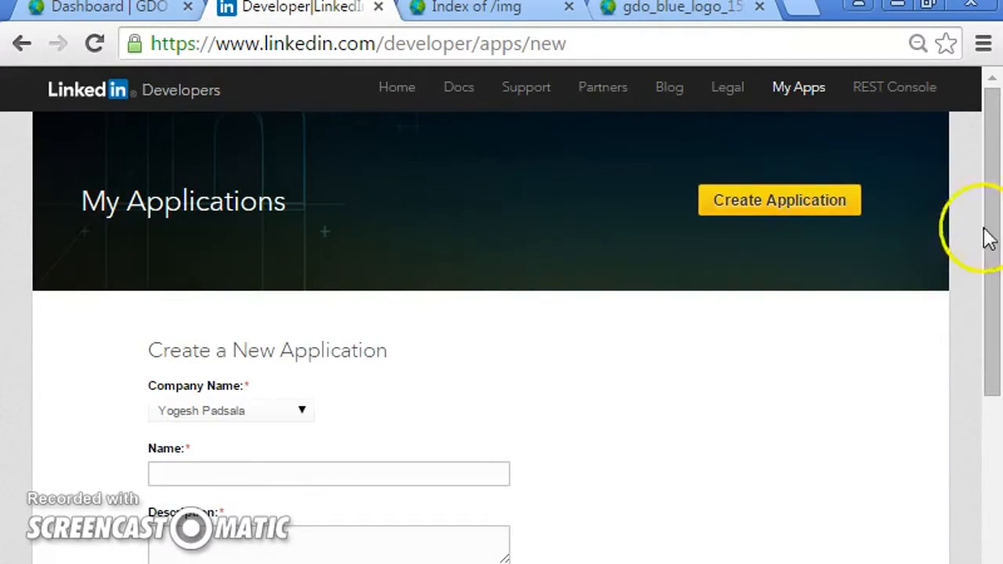
drag(990, 236, 997, 322)
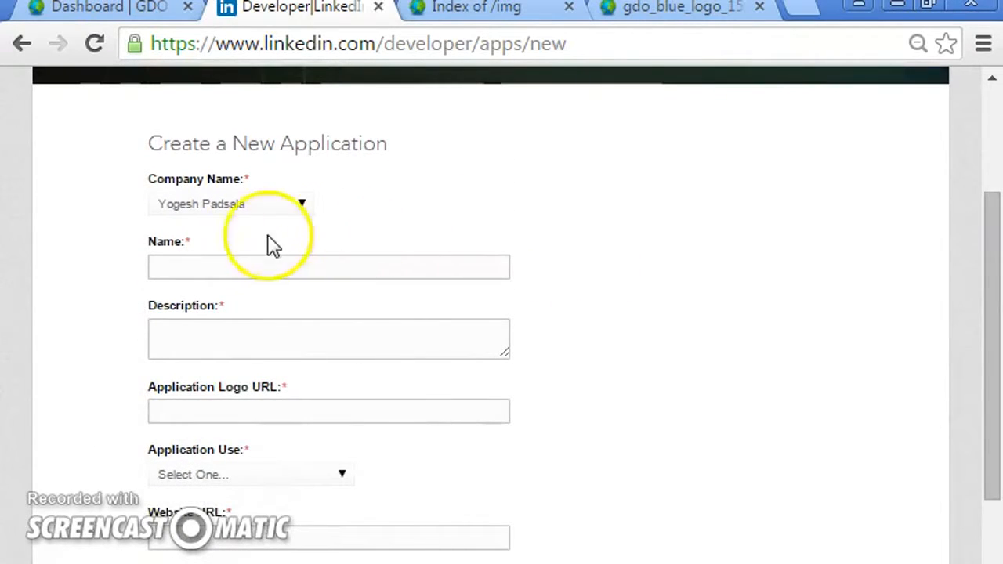
click(222, 197)
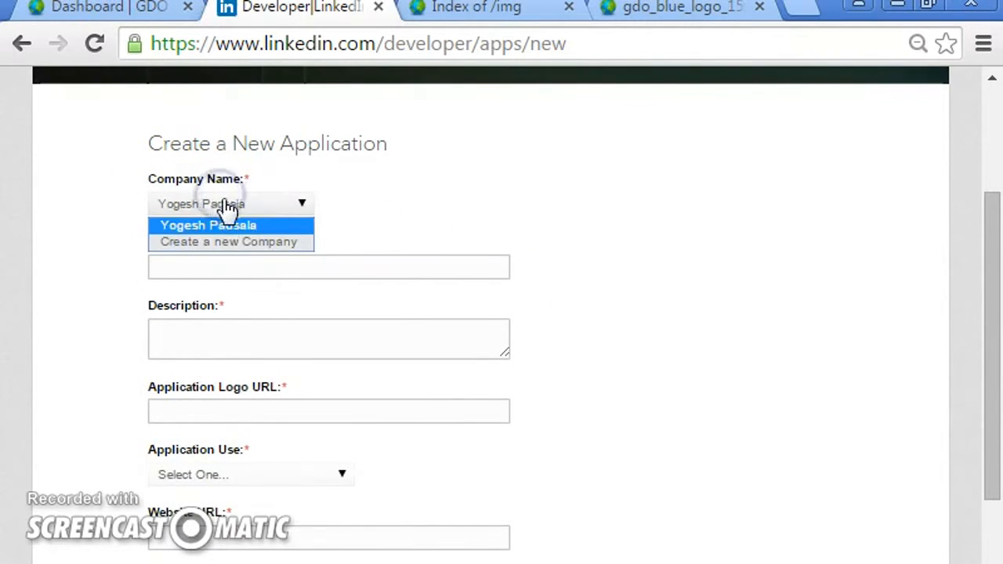
click(414, 217)
- Fill in the application's Name and Description with the account owner's name
click(273, 265)
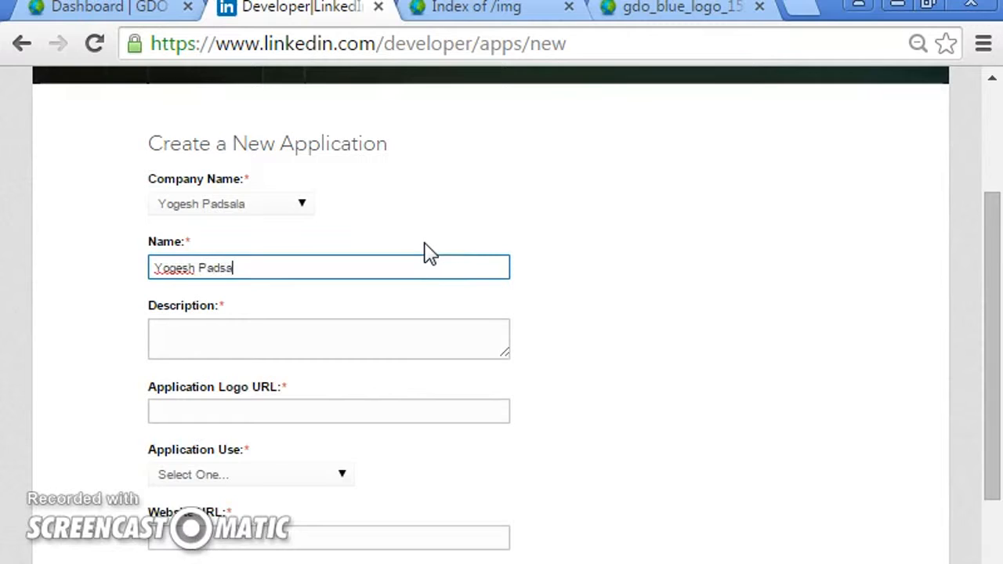
key(Tab)
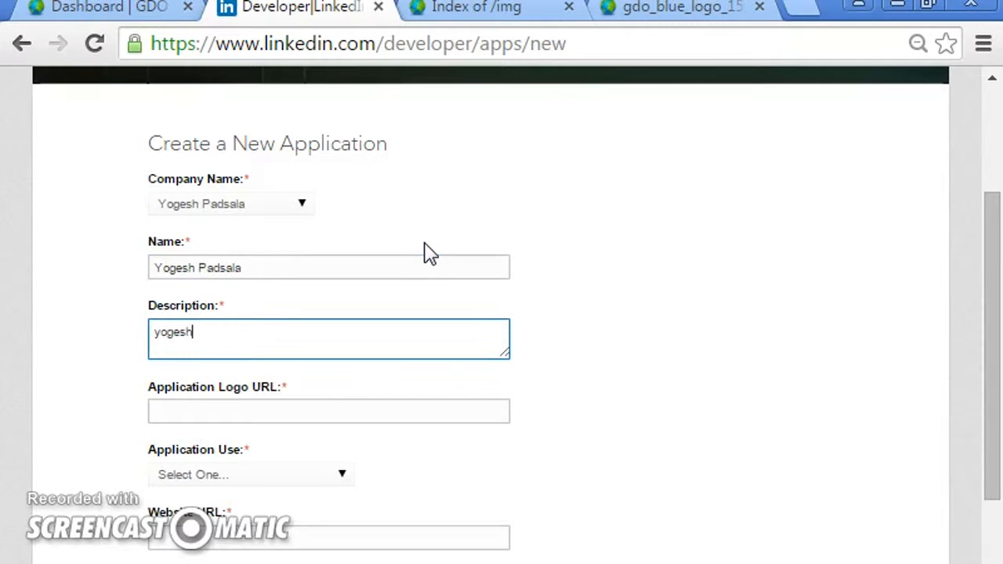
key(Tab)
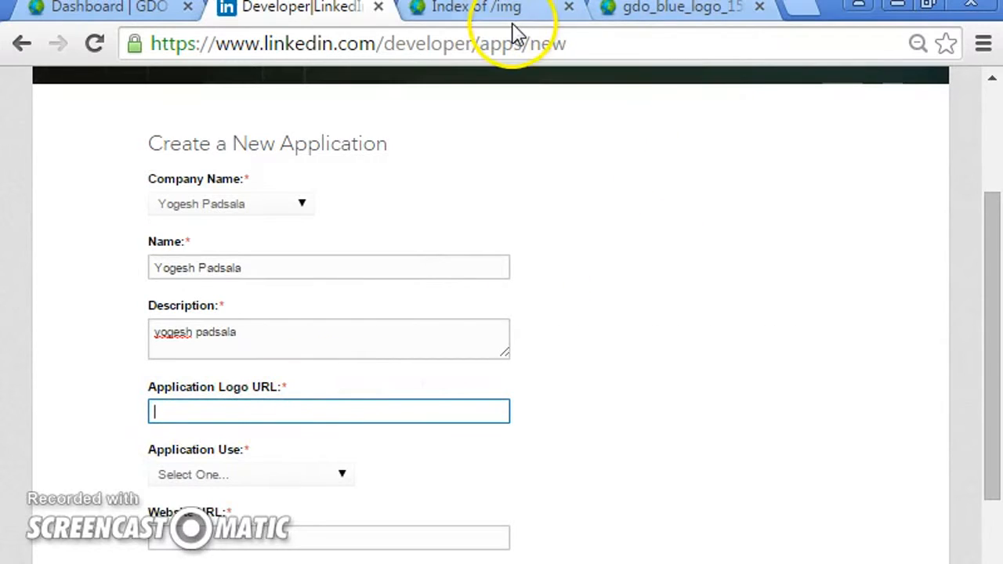
- Copy the gdo_blue_logo_150x65.png image address and paste it into the Application Logo URL field
click(679, 14)
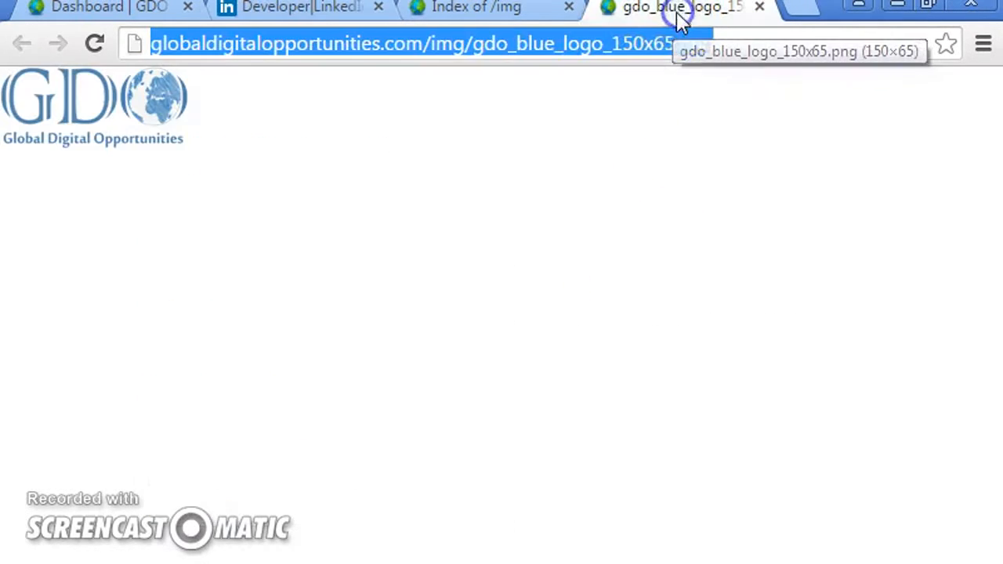
right_click(332, 52)
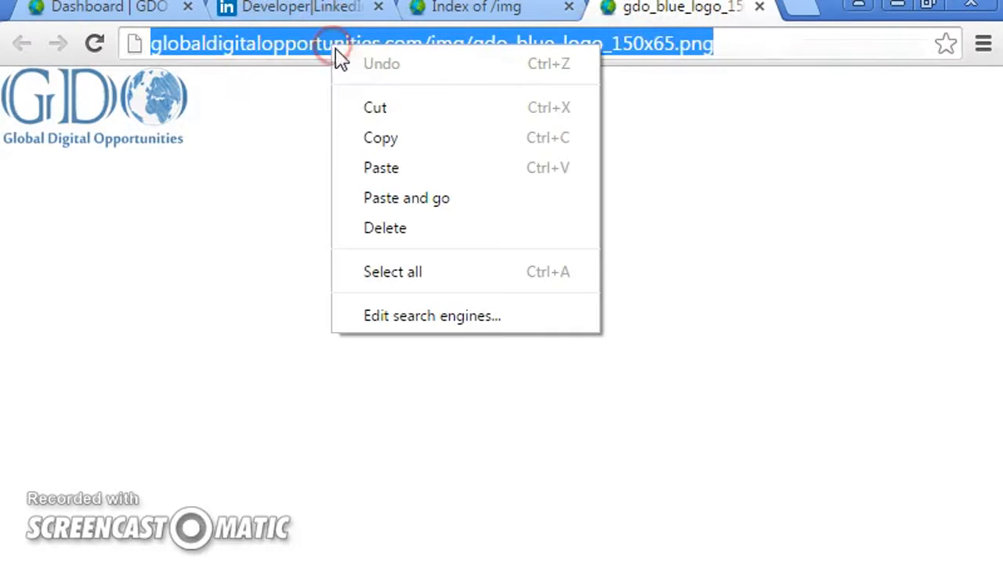
click(370, 137)
click(309, 14)
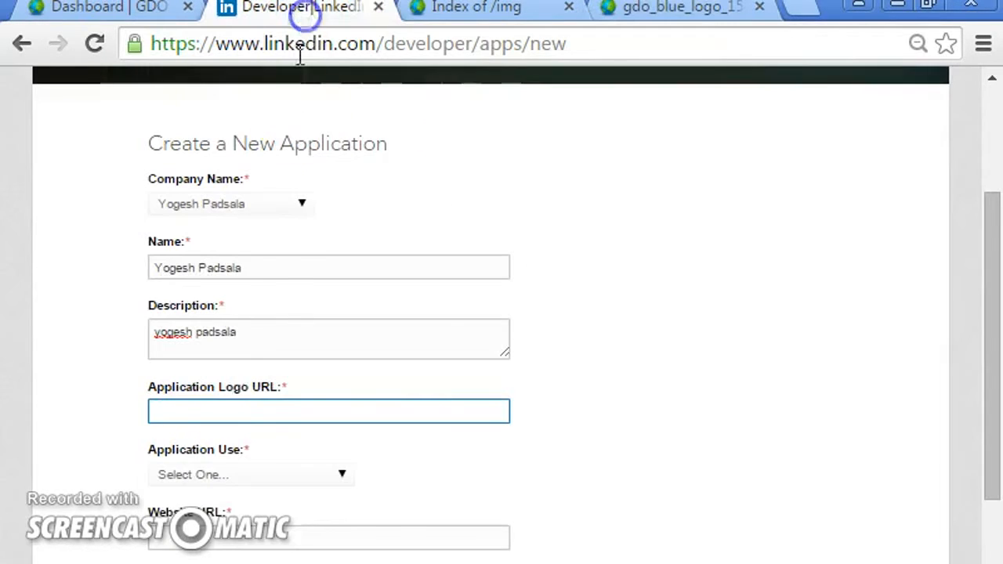
click(220, 412)
right_click(222, 414)
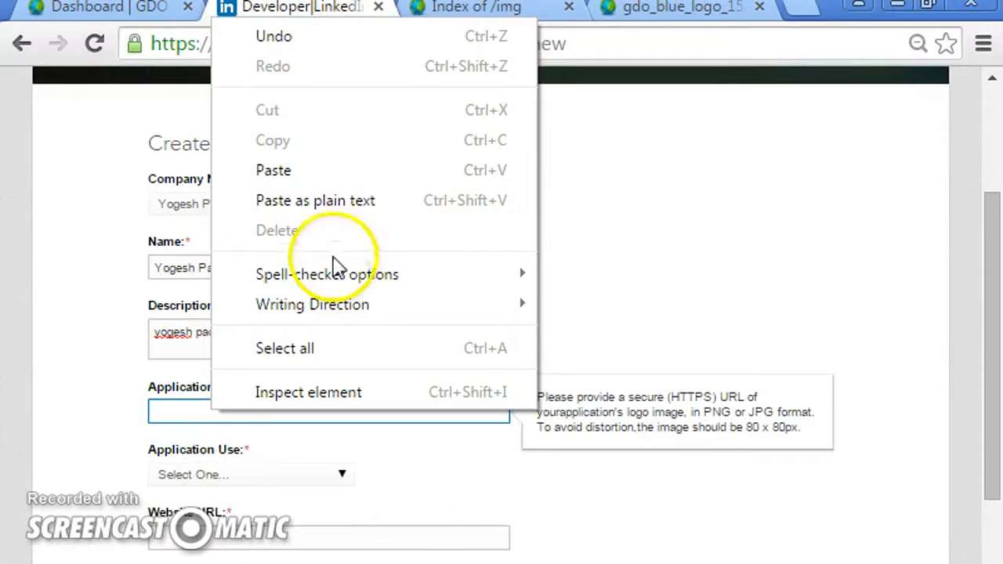
click(282, 180)
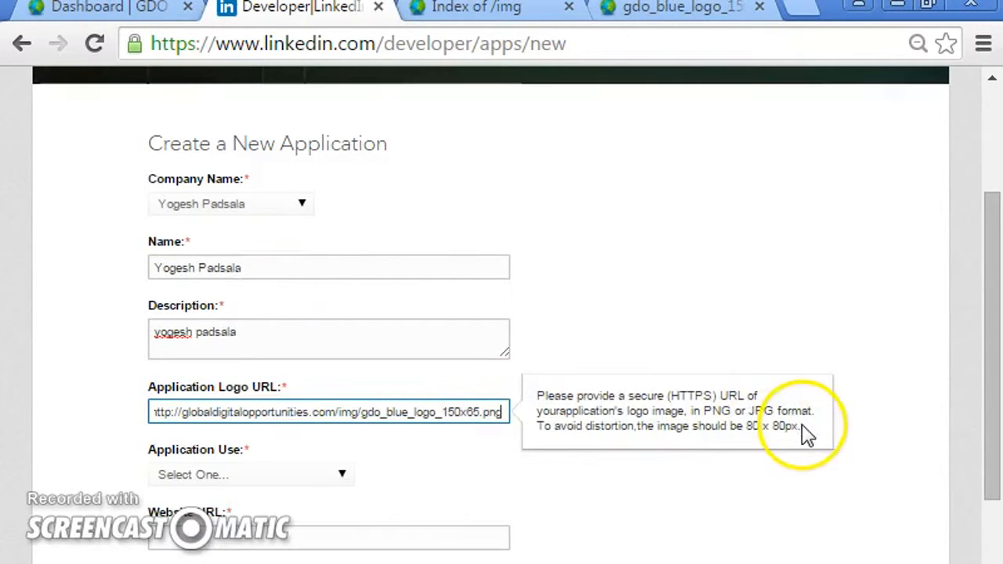
- Set the Application Use to Networking
drag(1000, 325, 988, 441)
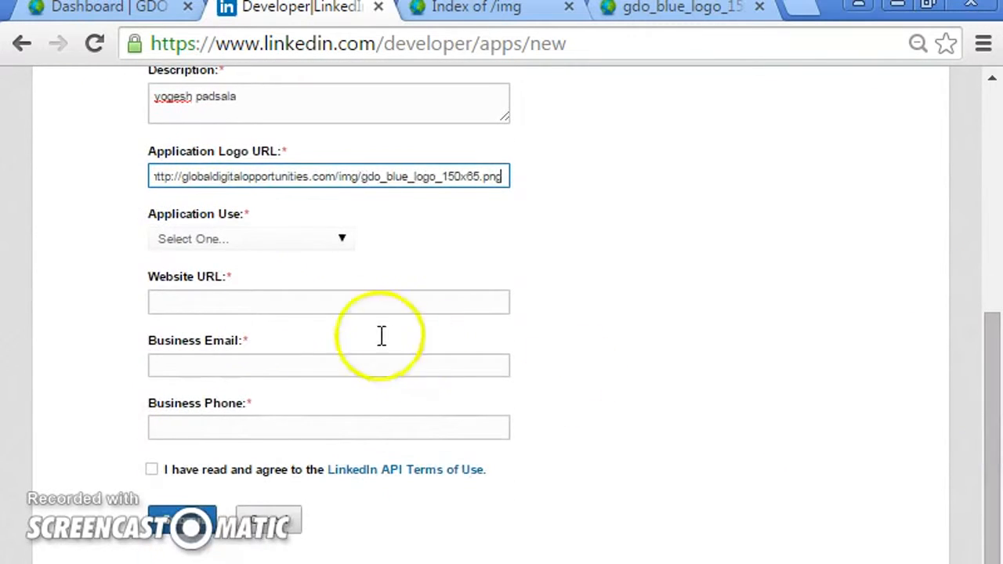
click(267, 239)
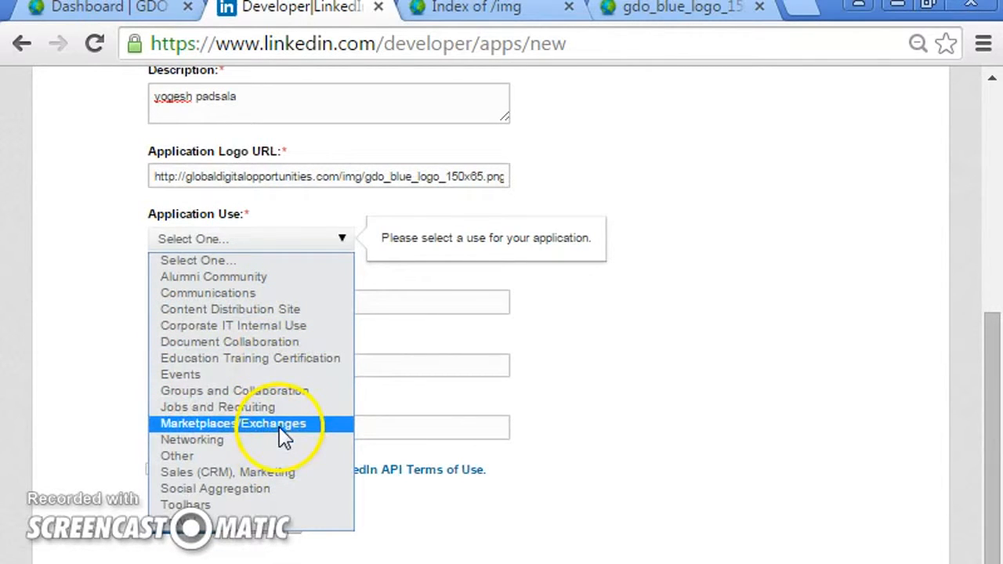
click(320, 439)
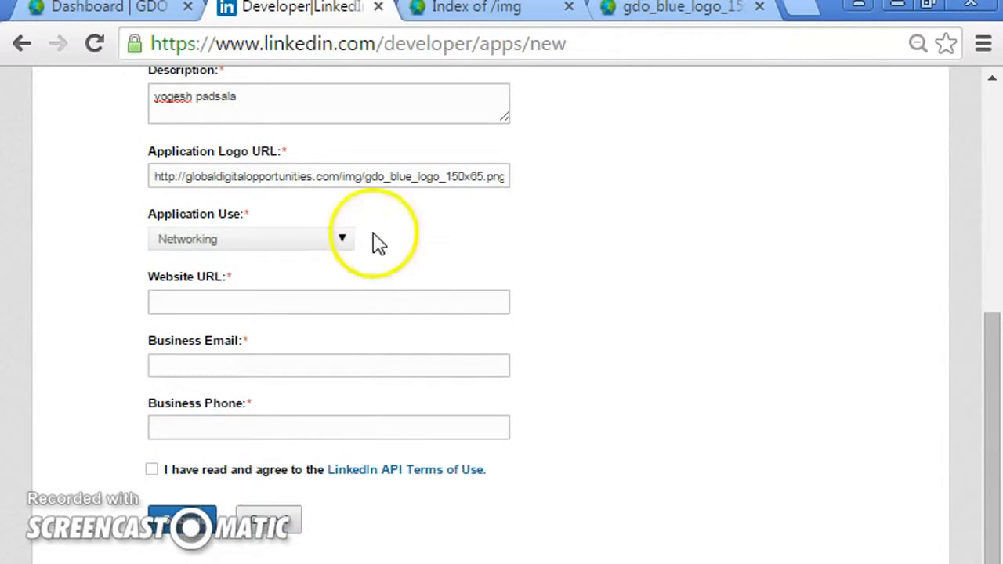
- Copy the globaldigitalopportunities.com domain from the logo tab's address and paste it into the Website URL field
click(207, 306)
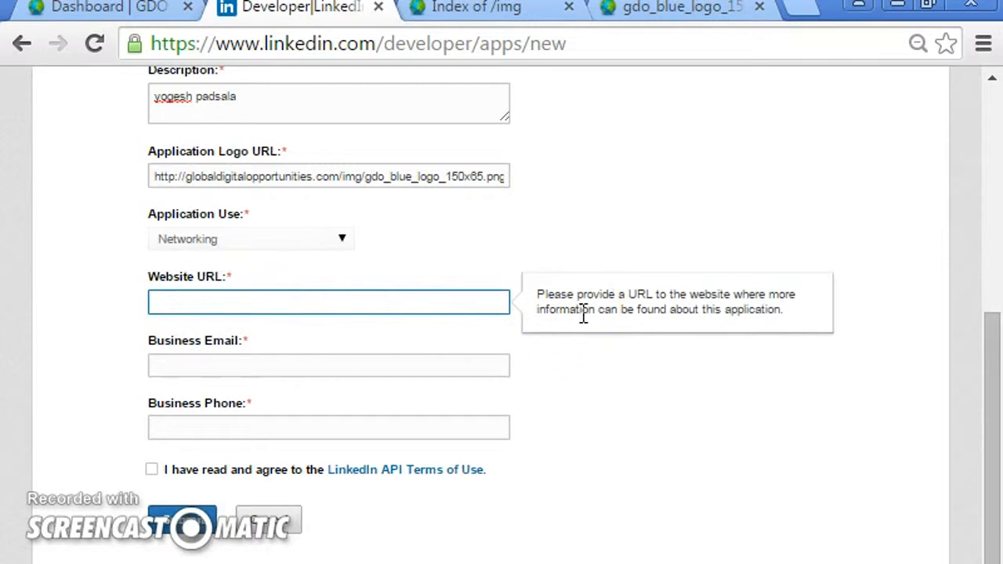
click(660, 15)
click(368, 45)
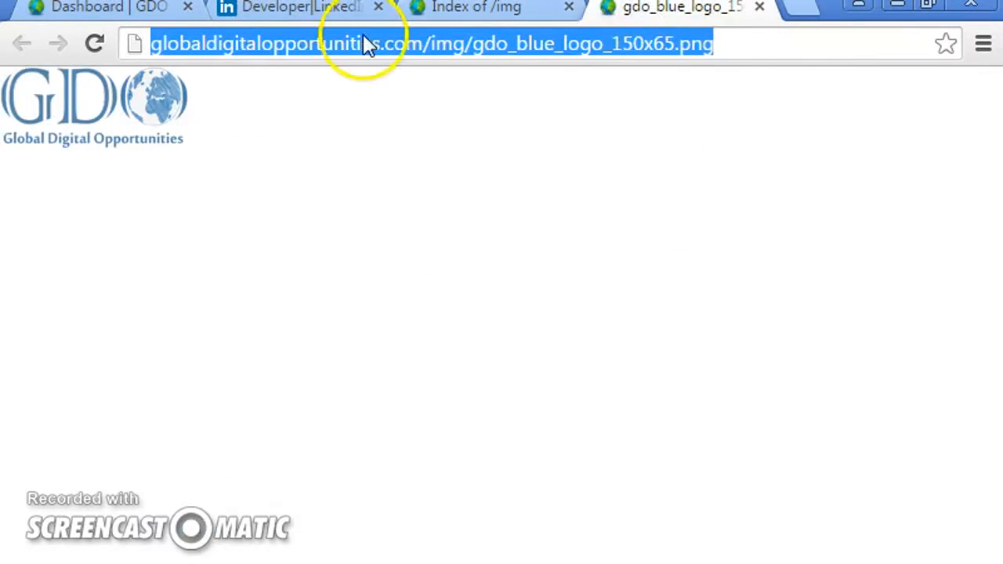
click(392, 45)
drag(384, 45, 90, 70)
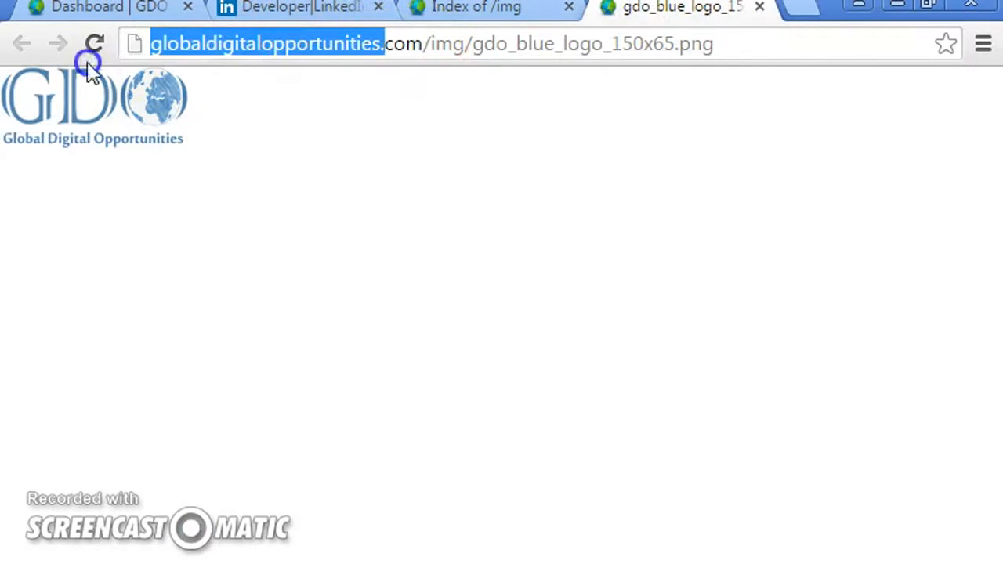
click(406, 45)
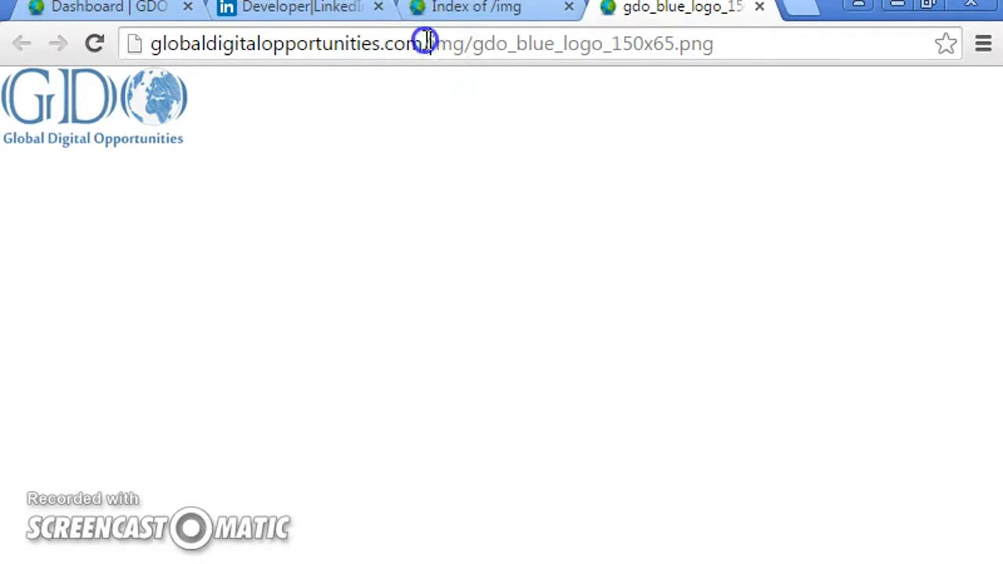
key(shift+Home)
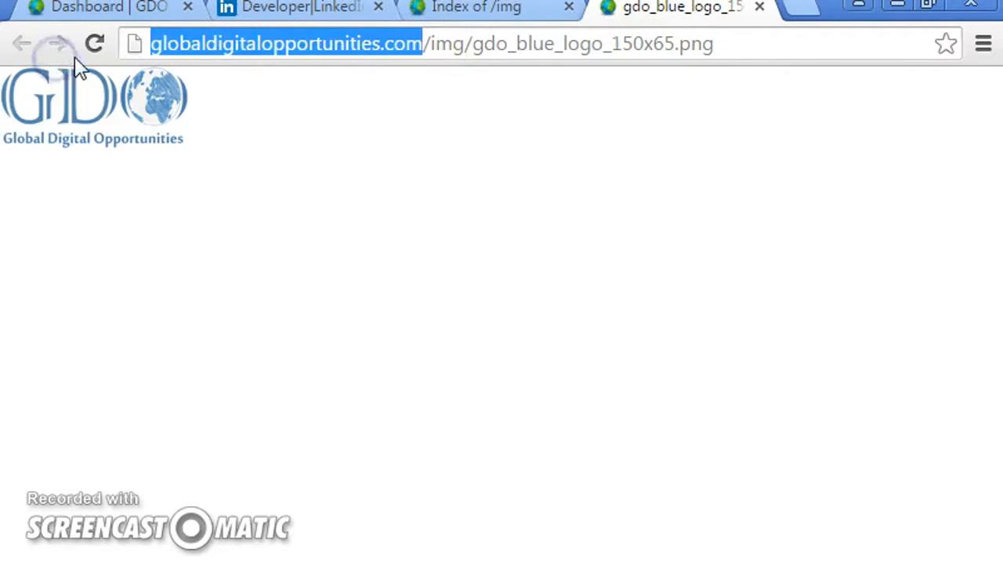
click(274, 9)
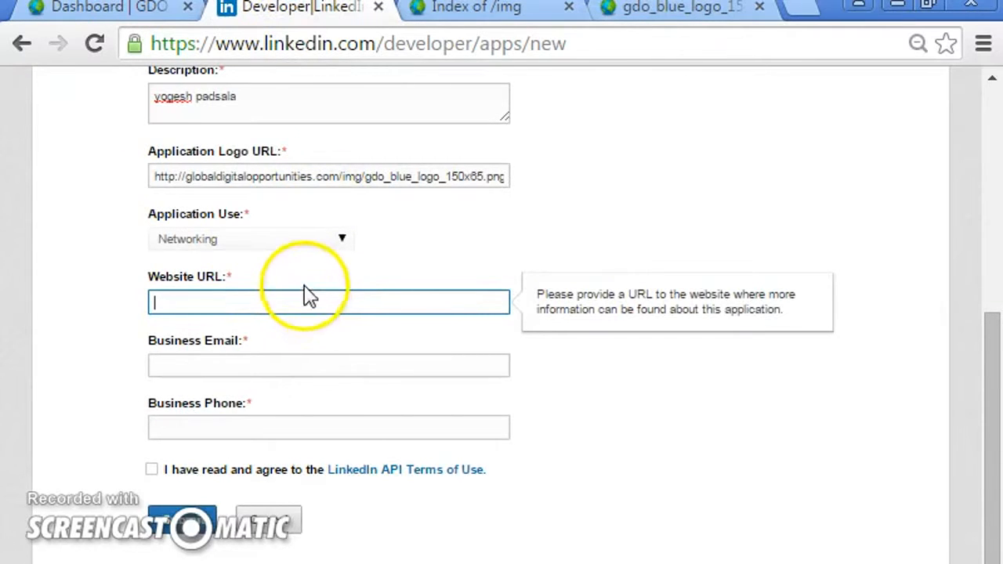
key(ctrl+v)
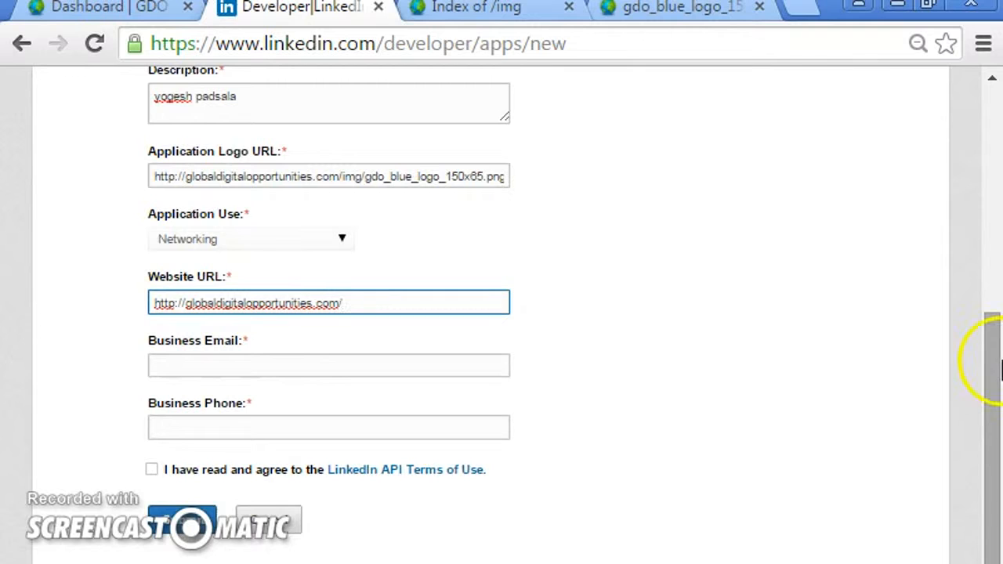
- Fill in the Business Email with the account's e-mail address and the Business Phone with a phone number
click(285, 365)
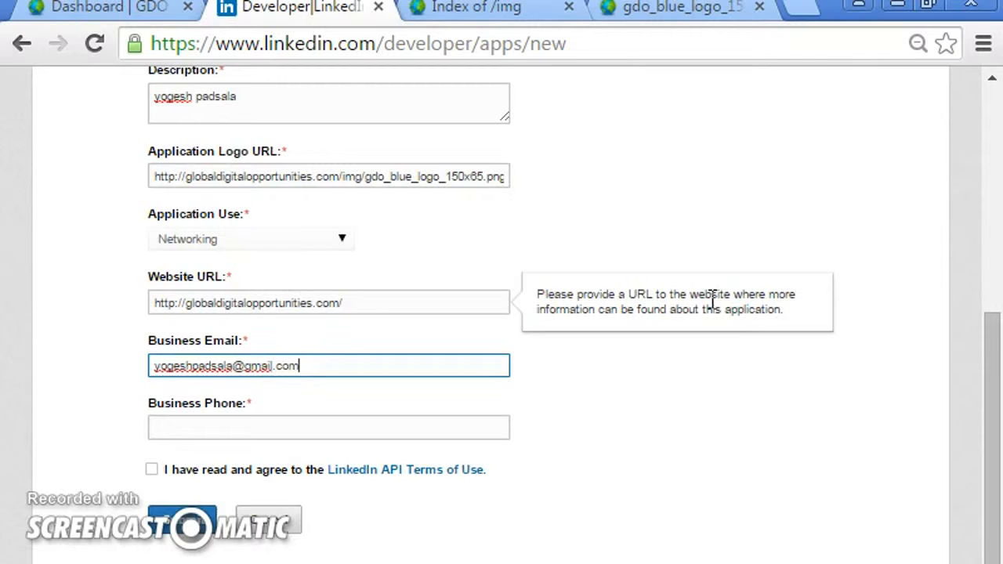
click(269, 425)
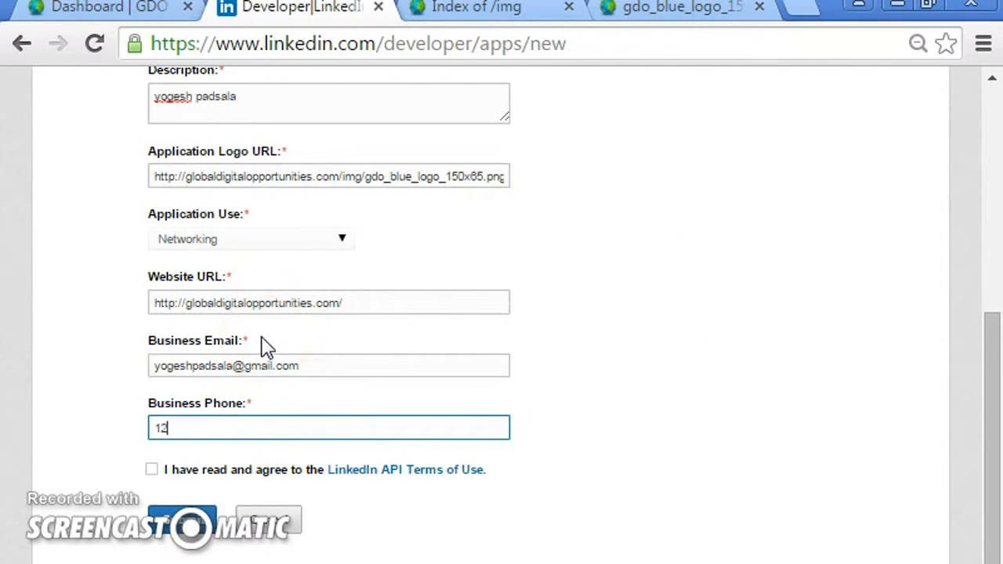
text(1234567890)
- Agree to the LinkedIn API Terms of Use and submit the new application
click(151, 470)
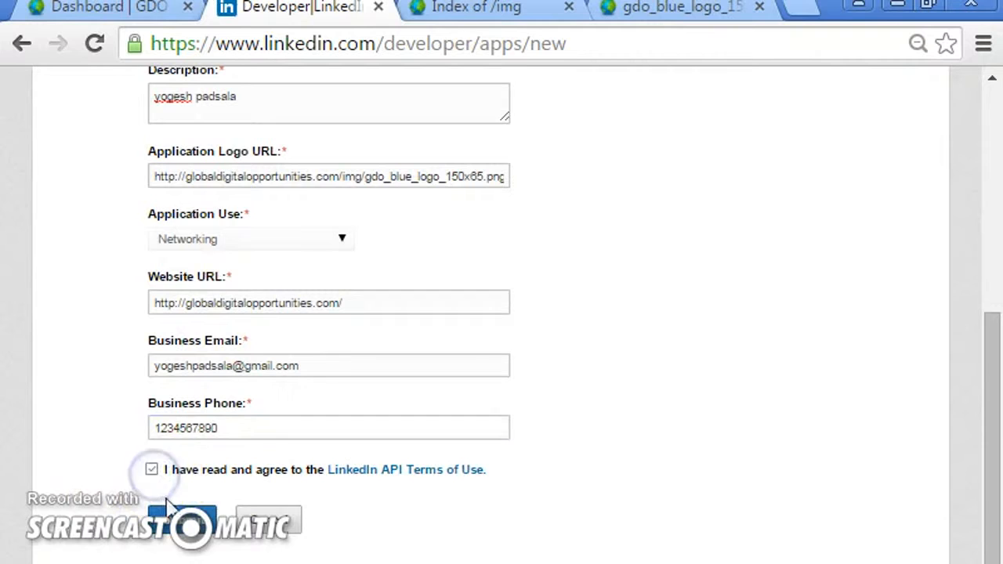
drag(240, 423, 126, 440)
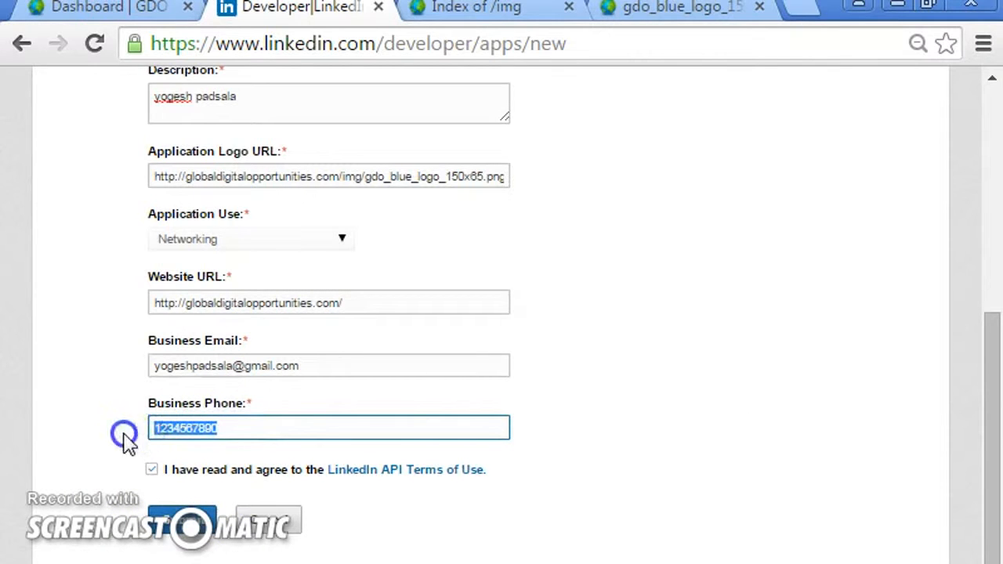
click(166, 433)
click(191, 522)
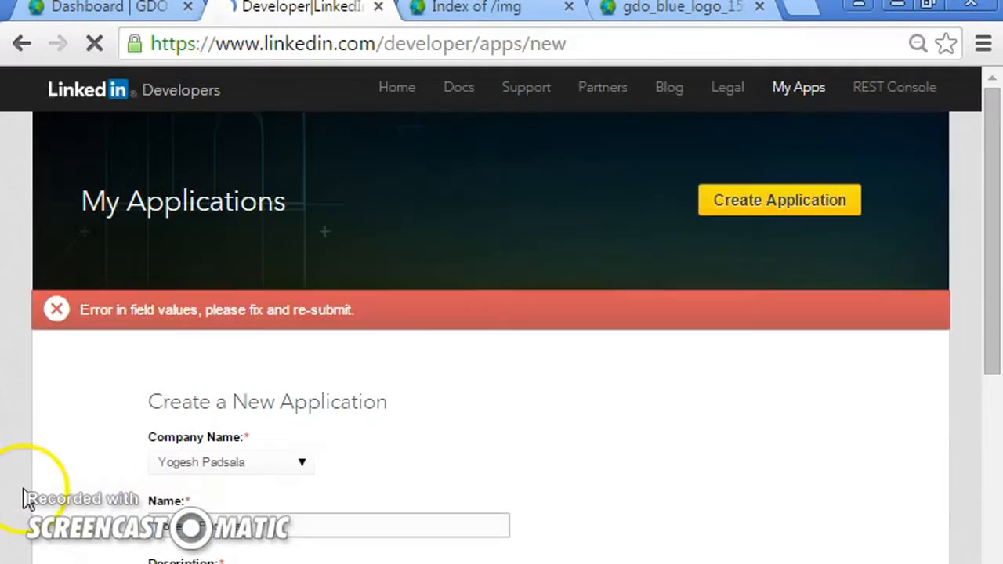
- Change the Application Logo URL so it starts with https instead of http
scroll(310, 363, down, 3)
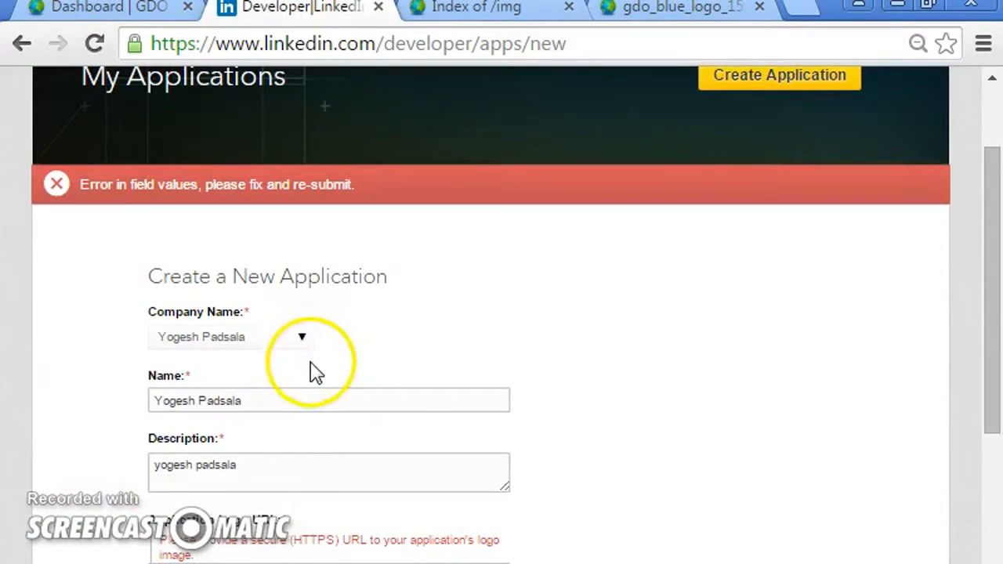
scroll(310, 382, down, 3)
click(172, 441)
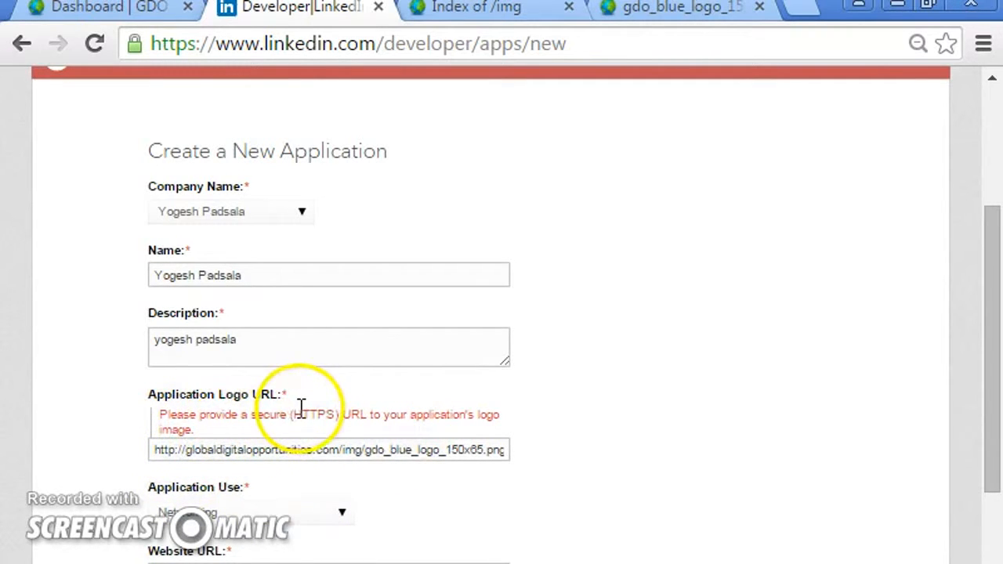
mouse_move(441, 463)
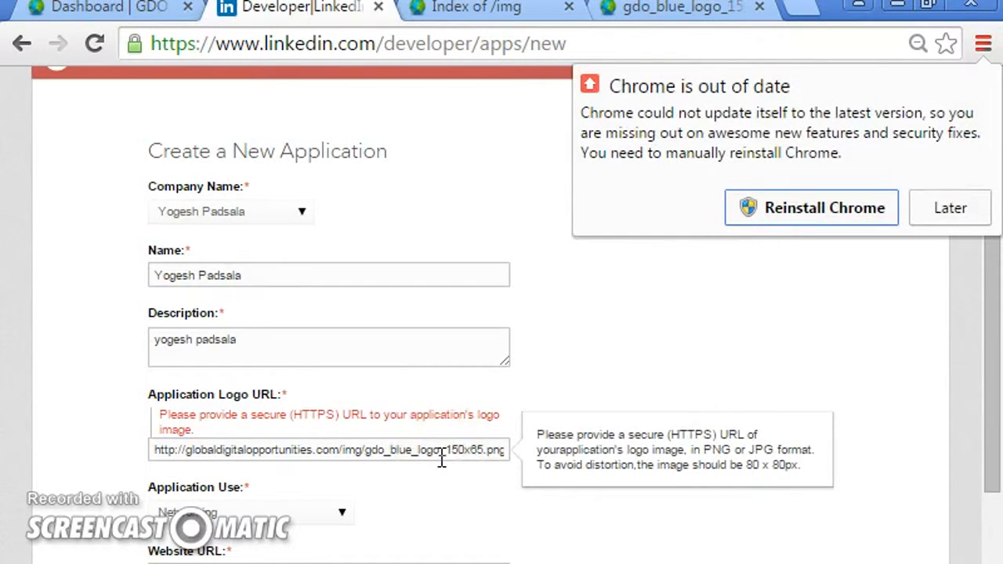
click(948, 208)
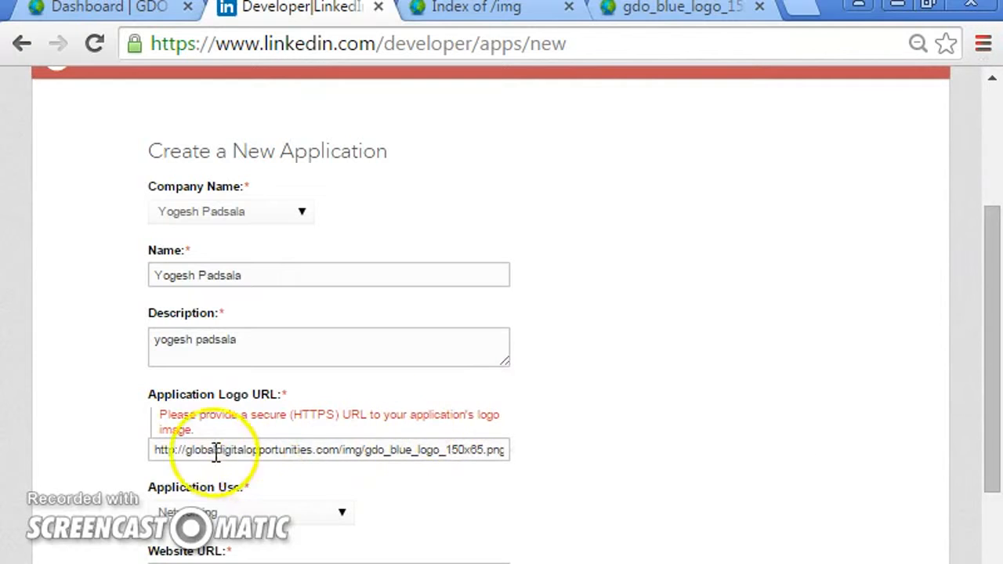
click(177, 451)
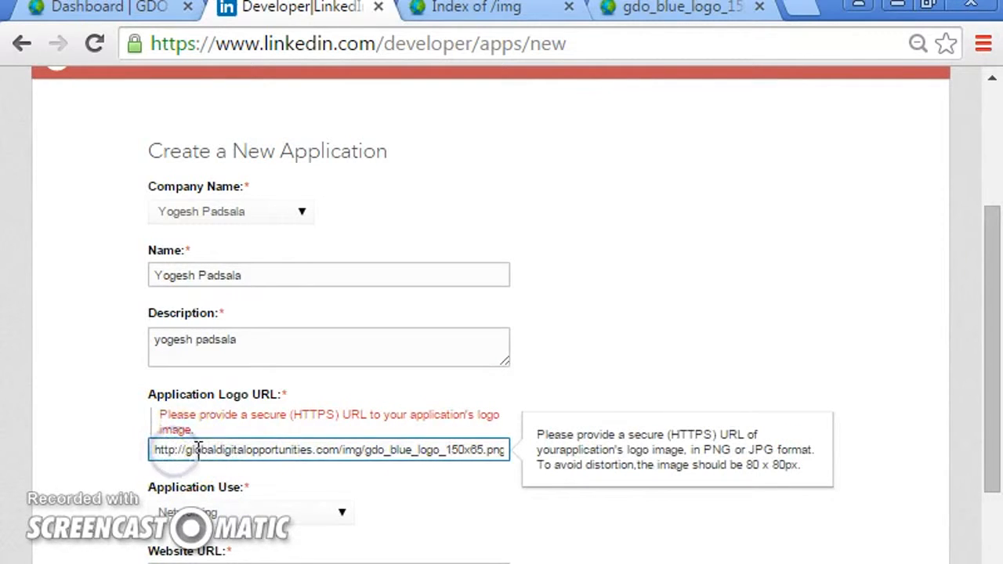
text(s)
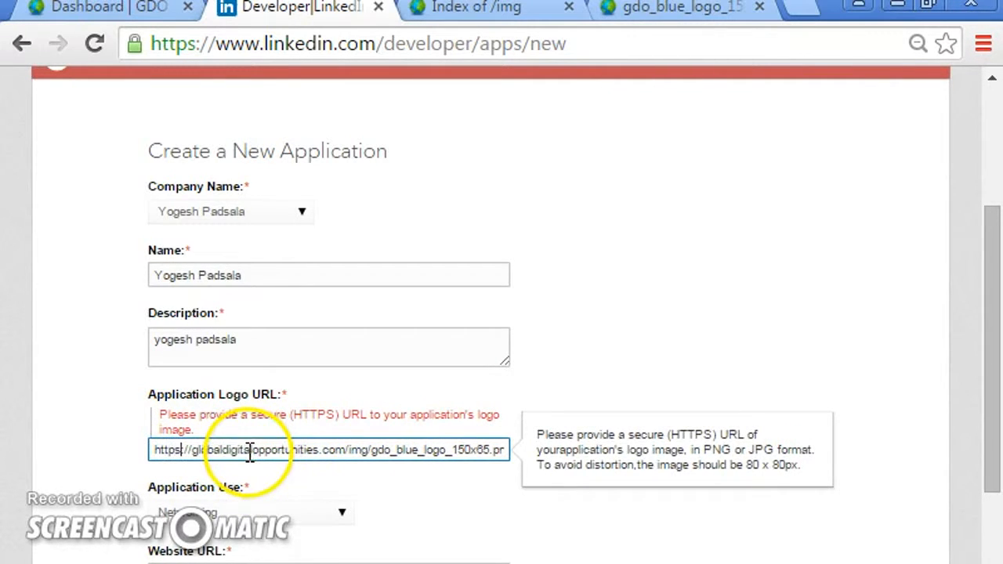
- Resubmit the Create a New Application form
click(86, 463)
click(207, 454)
scroll(251, 463, down, 3)
click(199, 458)
scroll(200, 463, down, 3)
click(188, 549)
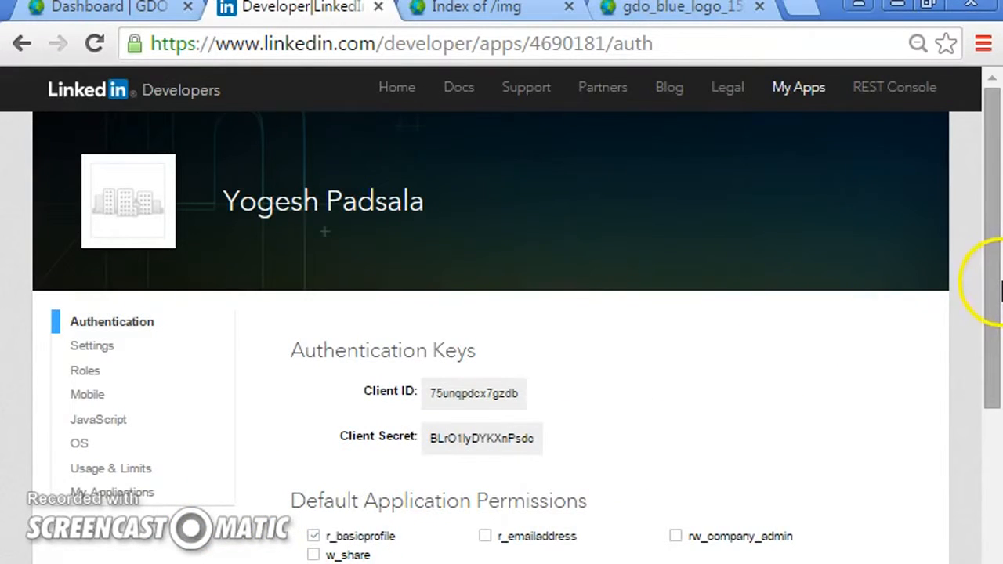
- Enable the w_share default application permission alongside r_basicprofile
drag(995, 253, 993, 390)
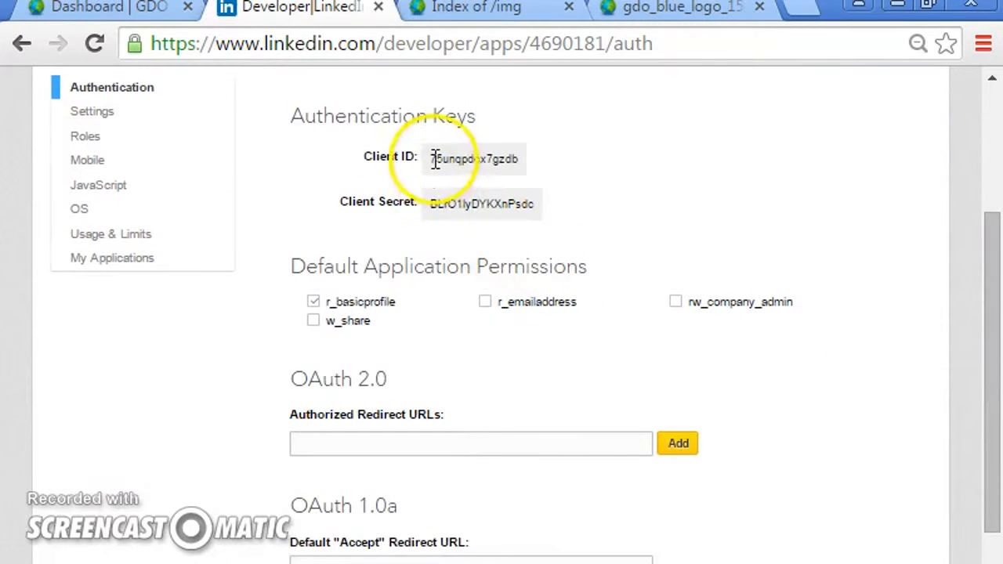
drag(468, 153, 484, 174)
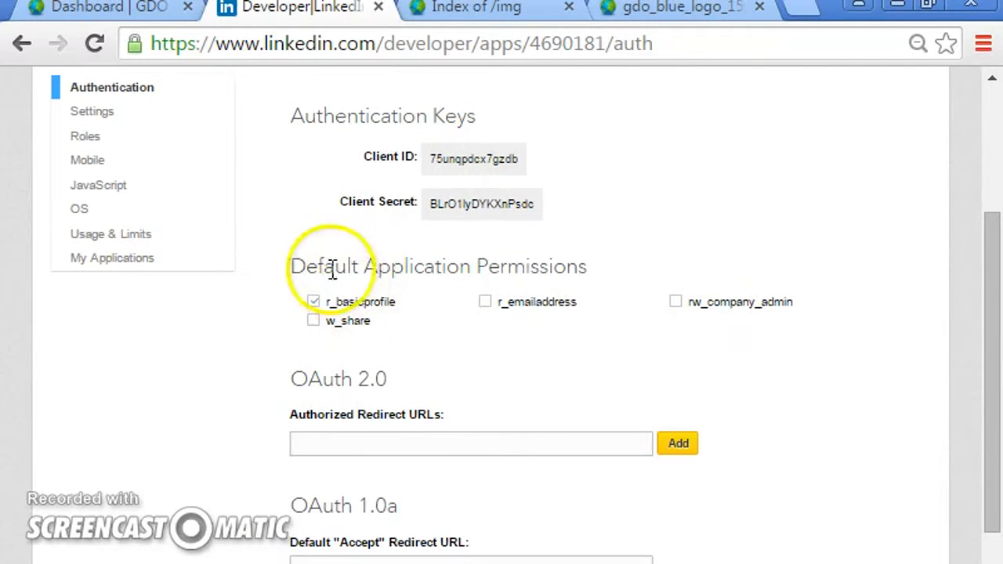
click(313, 322)
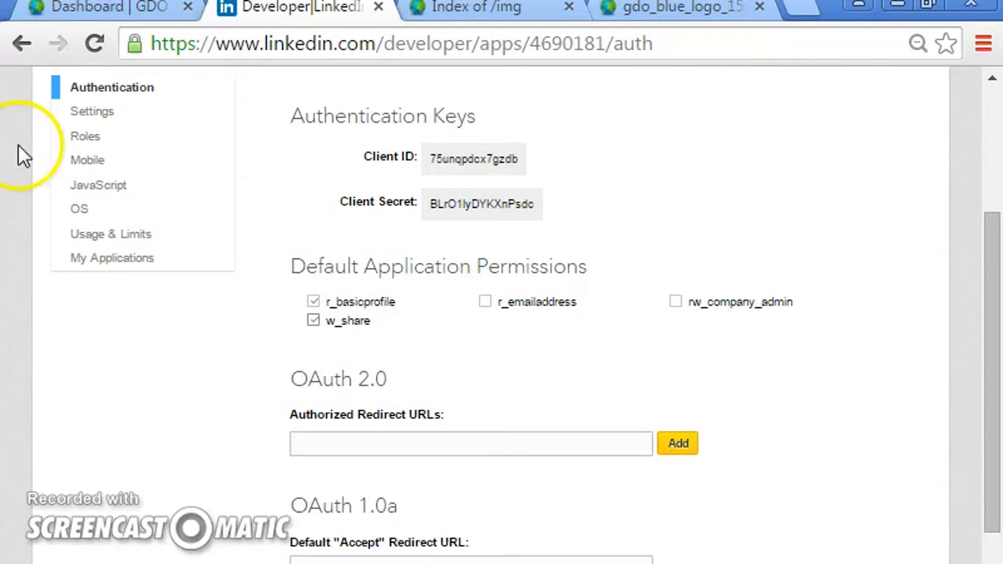
- Enter the address globaldigitalopportunities.com/members/linkedin/auth.php in the logo tab's address bar and copy it
drag(993, 335, 992, 450)
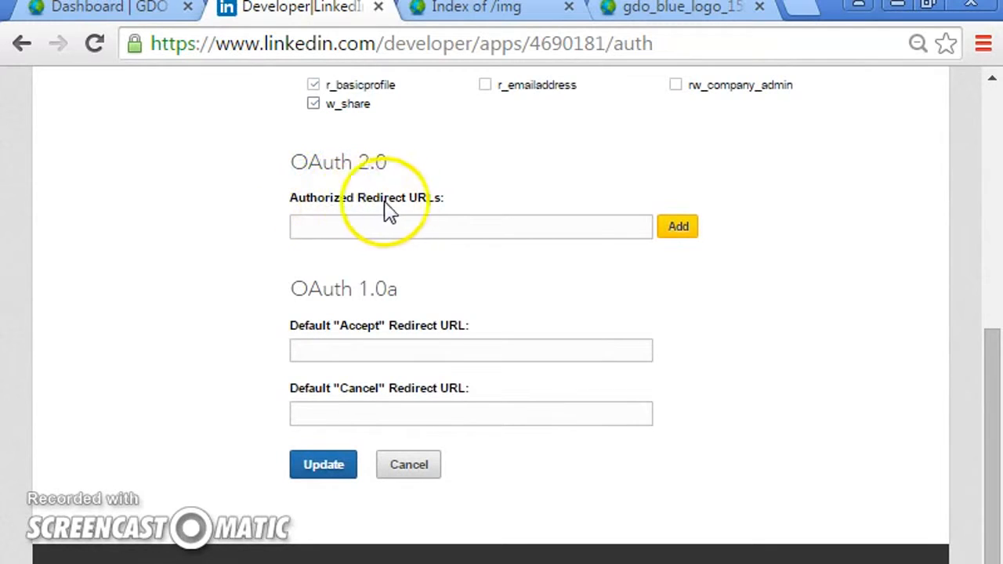
click(410, 233)
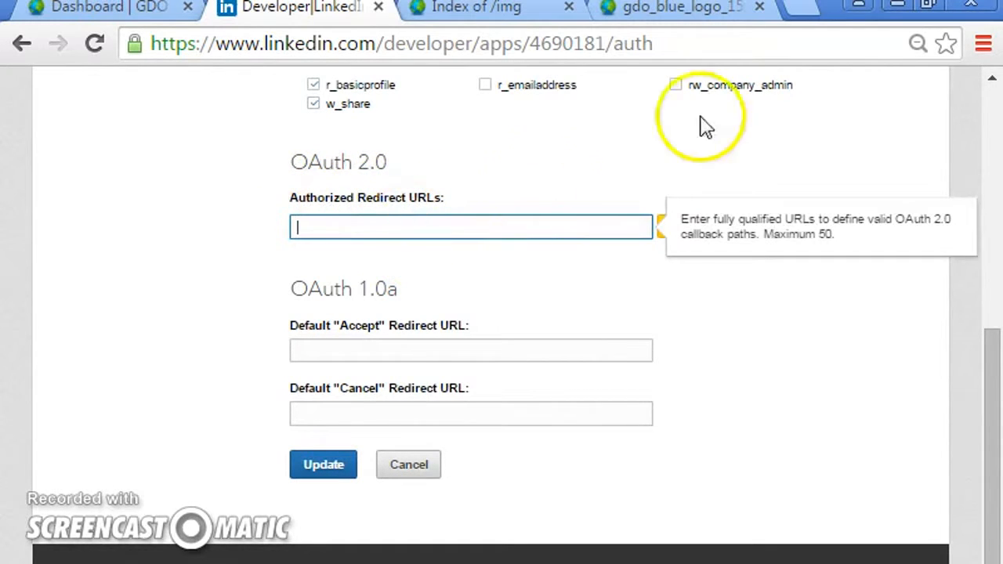
click(706, 9)
triple_click(655, 46)
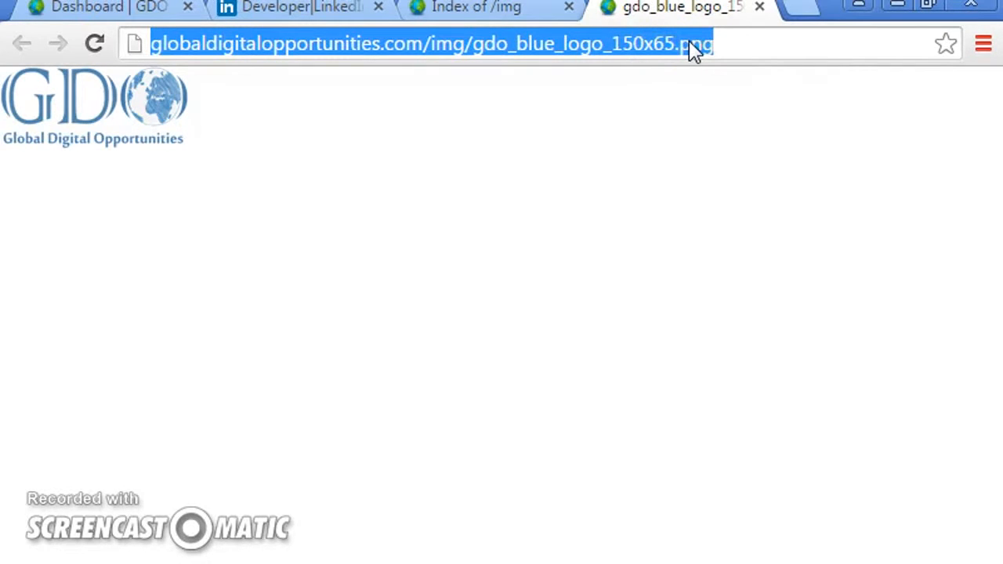
text(glo)
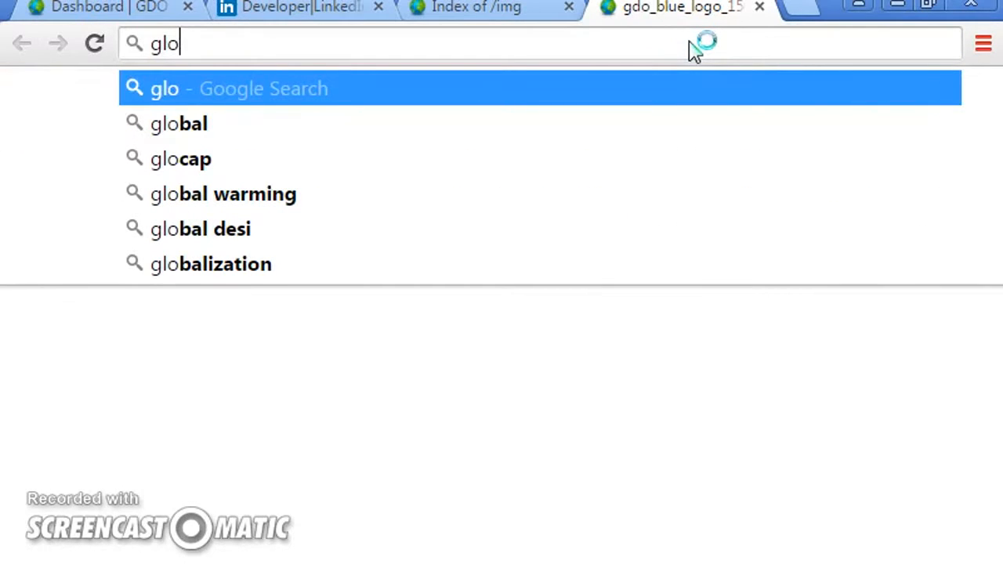
text(baldigital)
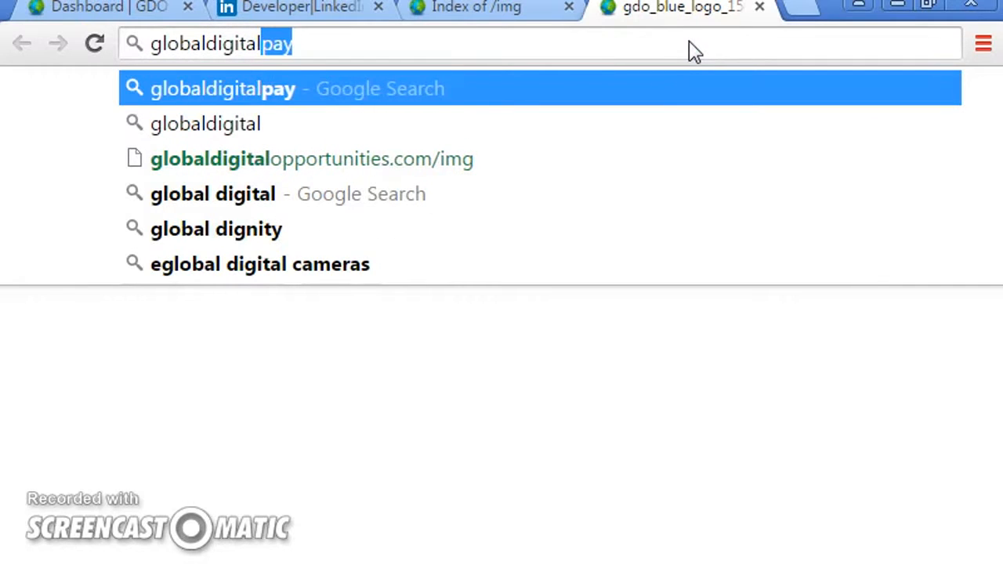
text(opportuni)
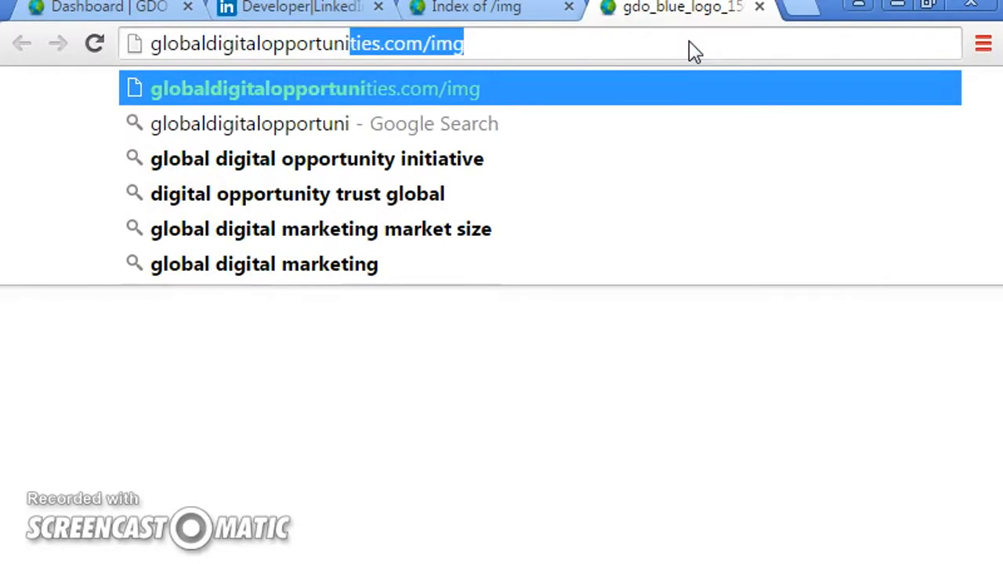
text(ties.com/)
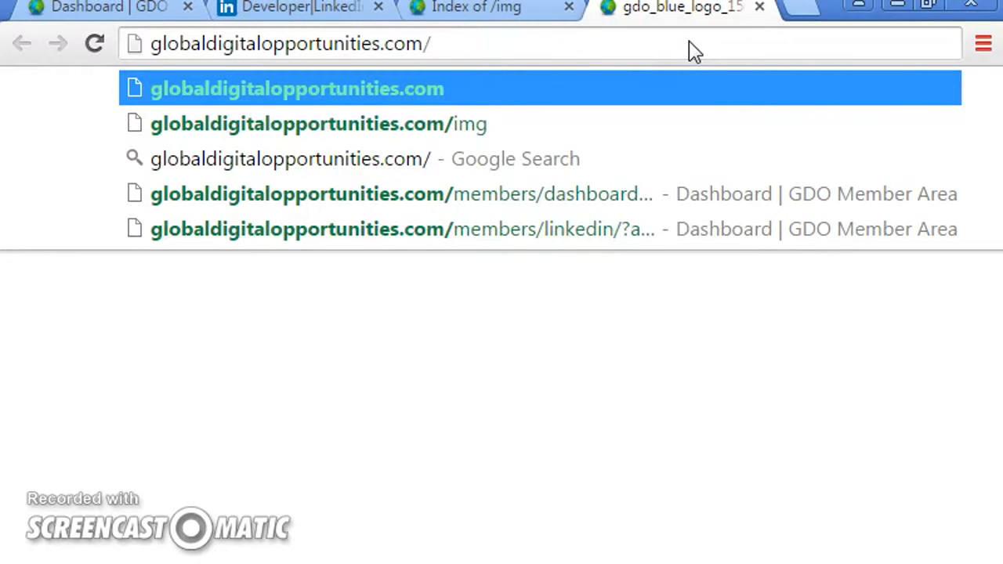
text(members)
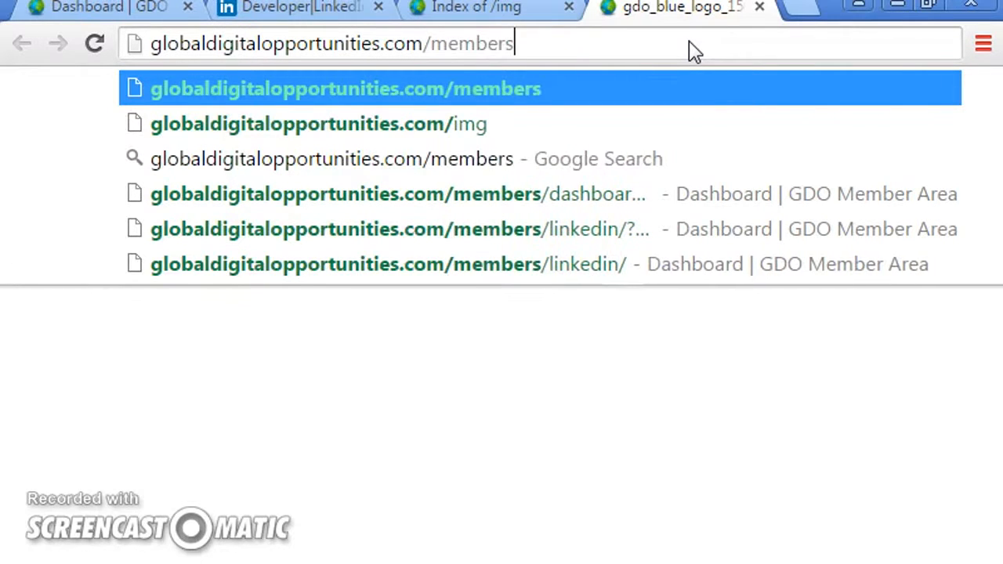
text(/)
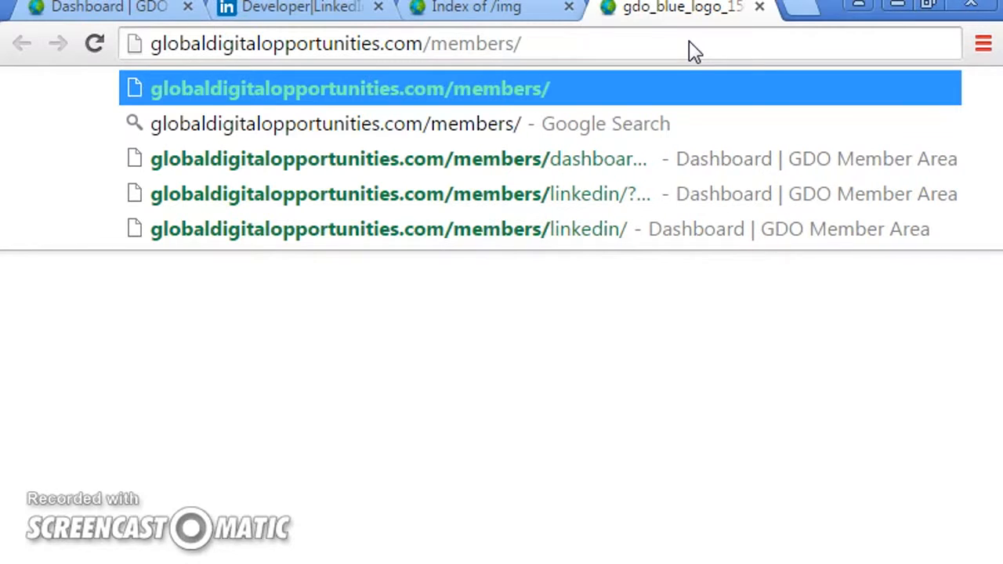
text(y)
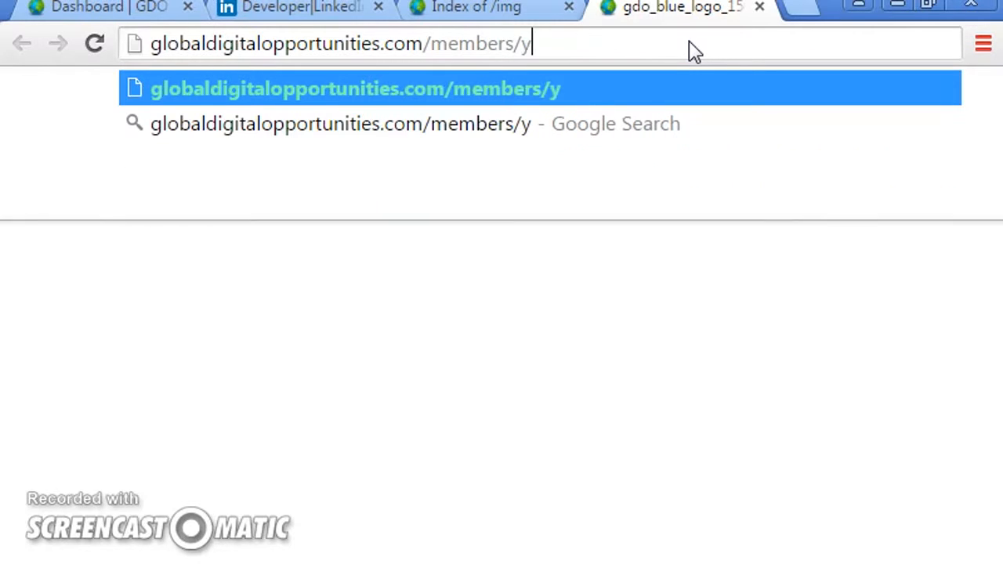
key(BackSpace)
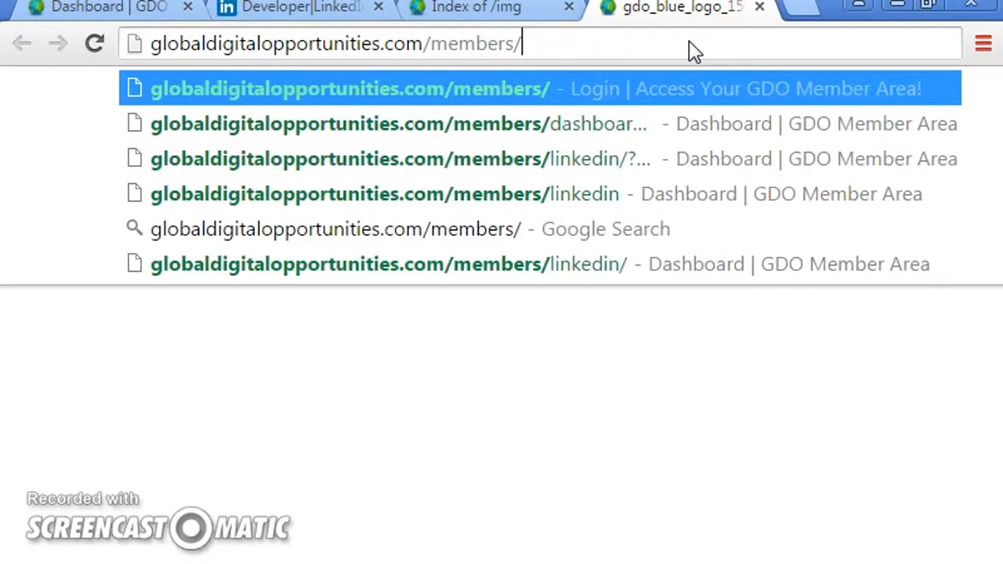
text(linkedin)
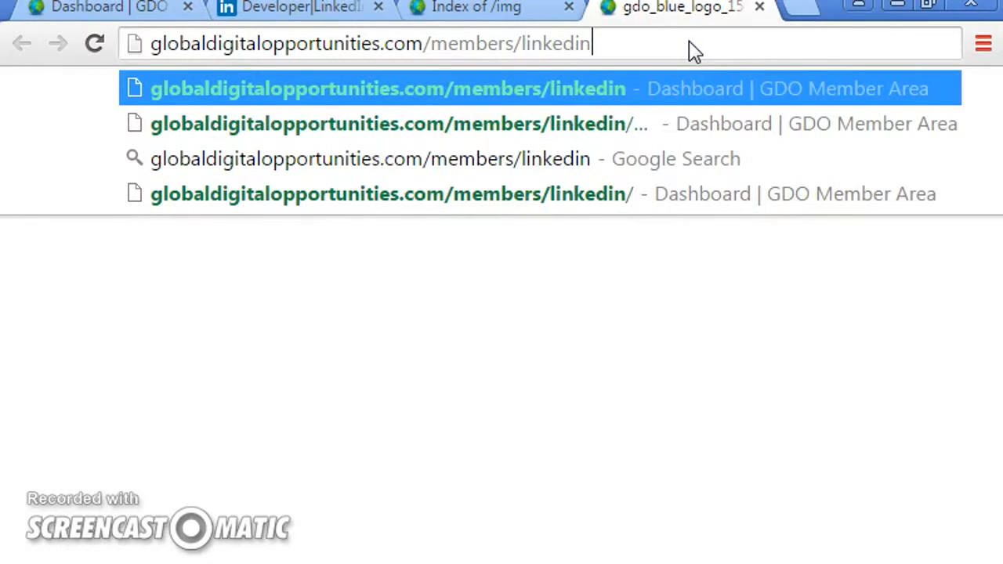
text(/)
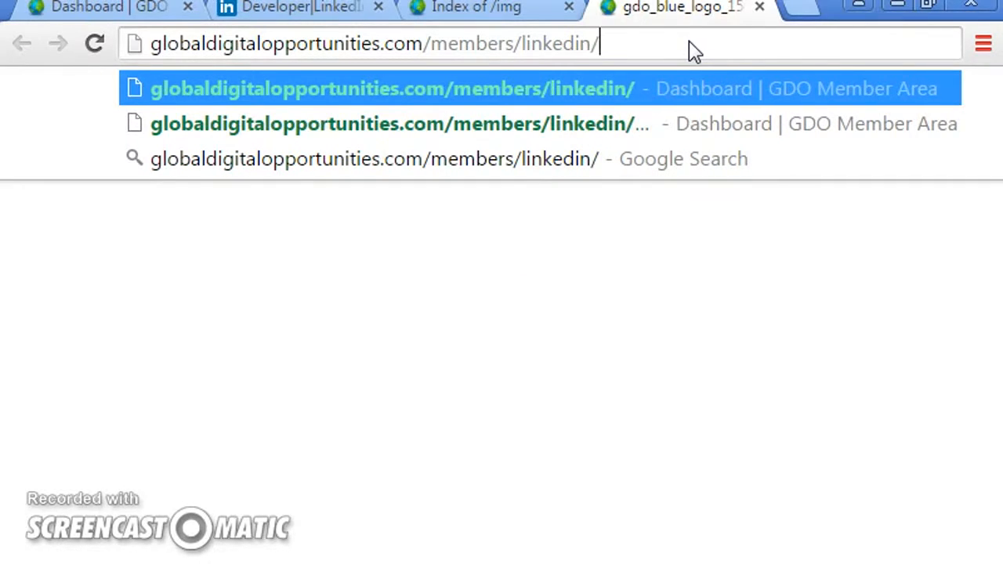
text(auth)
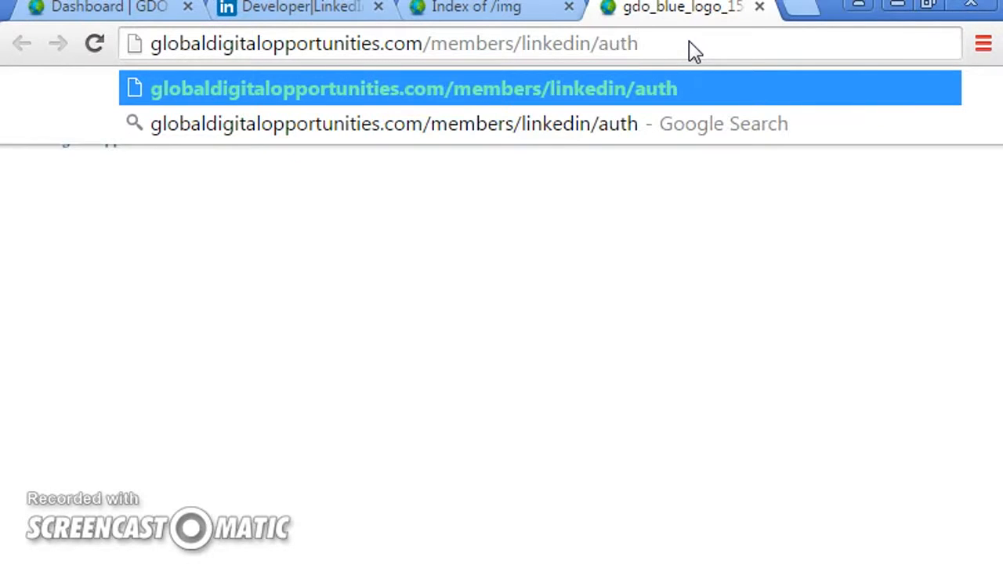
text(.php)
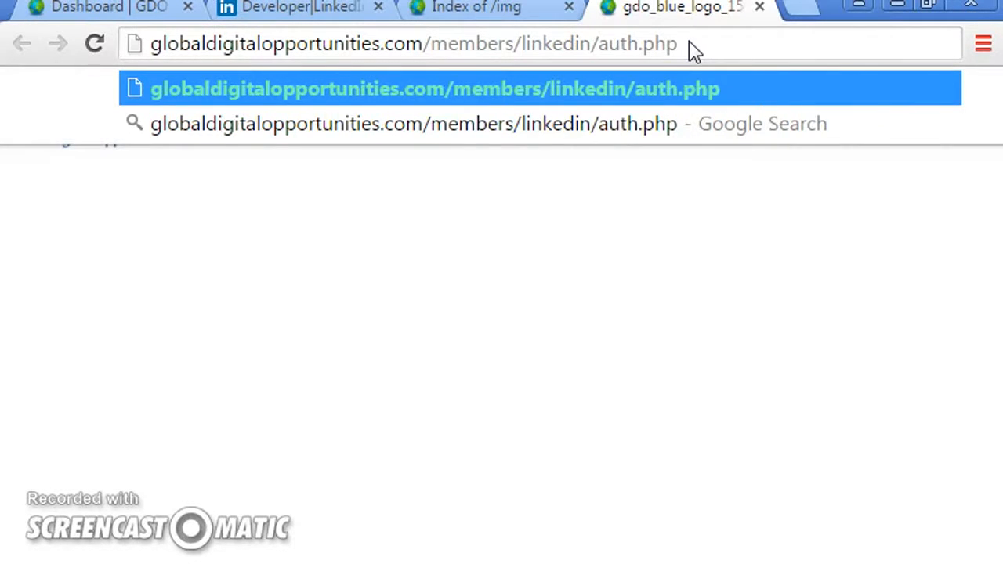
key(ctrl+a)
key(ctrl+c)
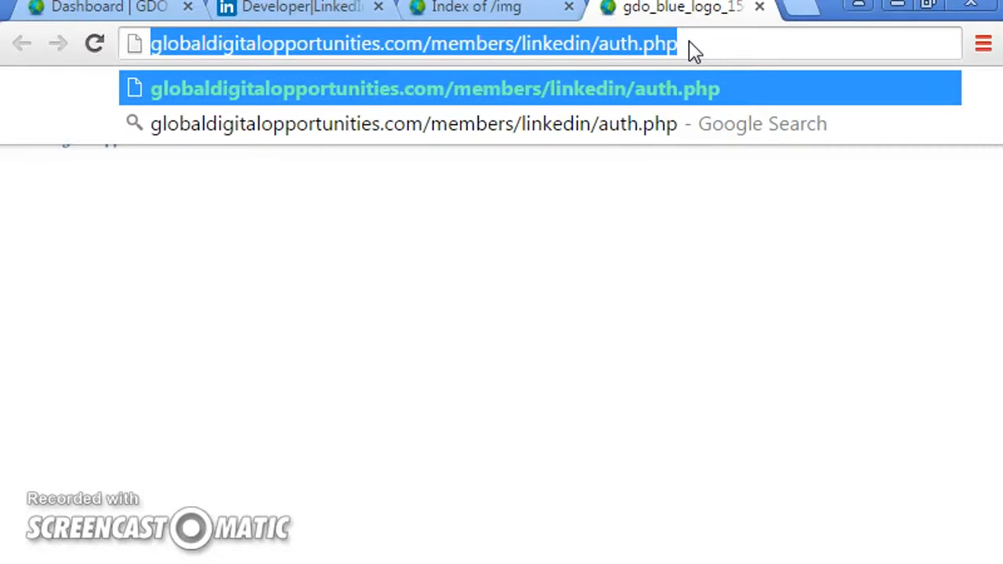
key(Return)
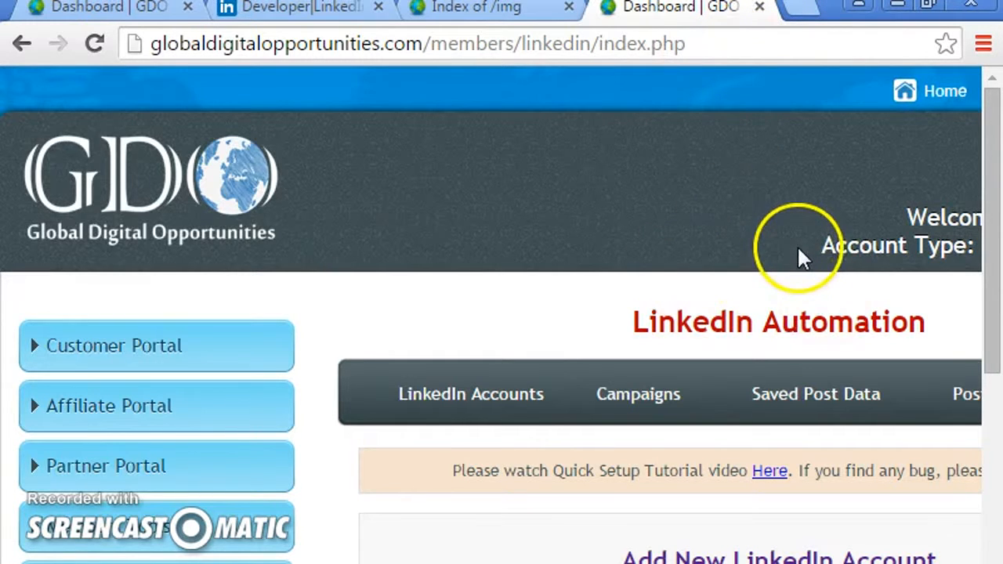
scroll(797, 245, down, 2)
- Add the copied URL as an OAuth 2.0 authorized redirect URL and update the application
click(301, 9)
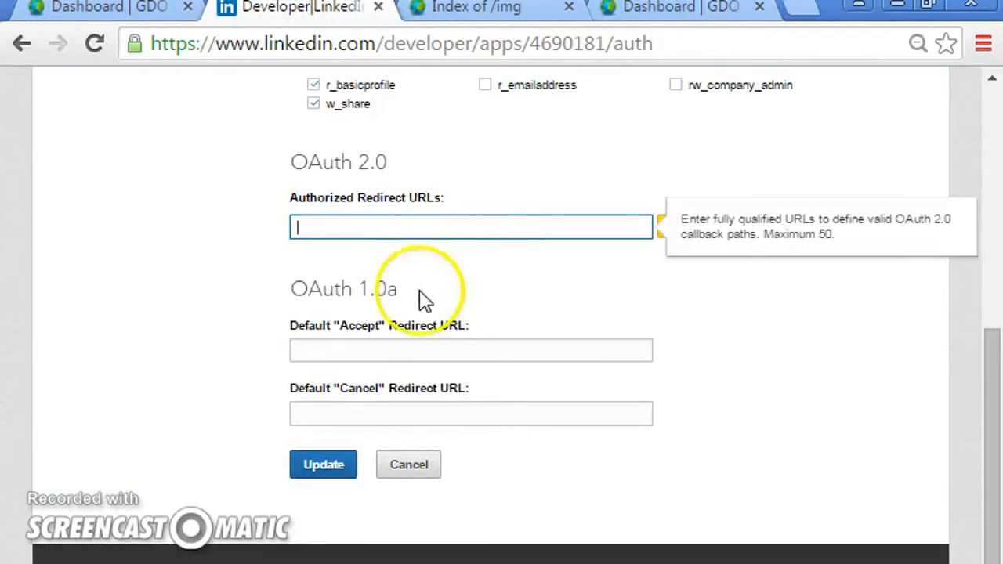
right_click(324, 227)
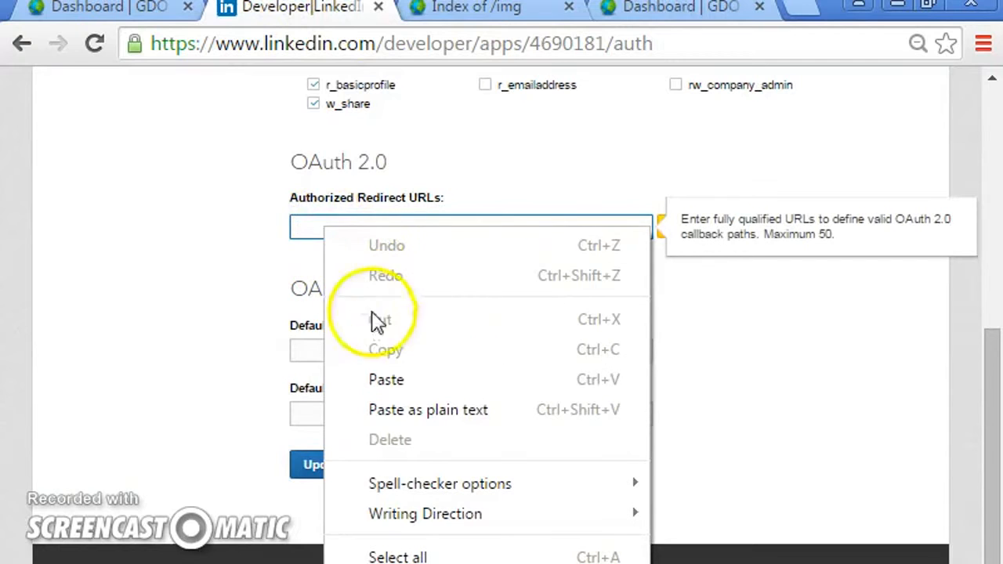
click(387, 379)
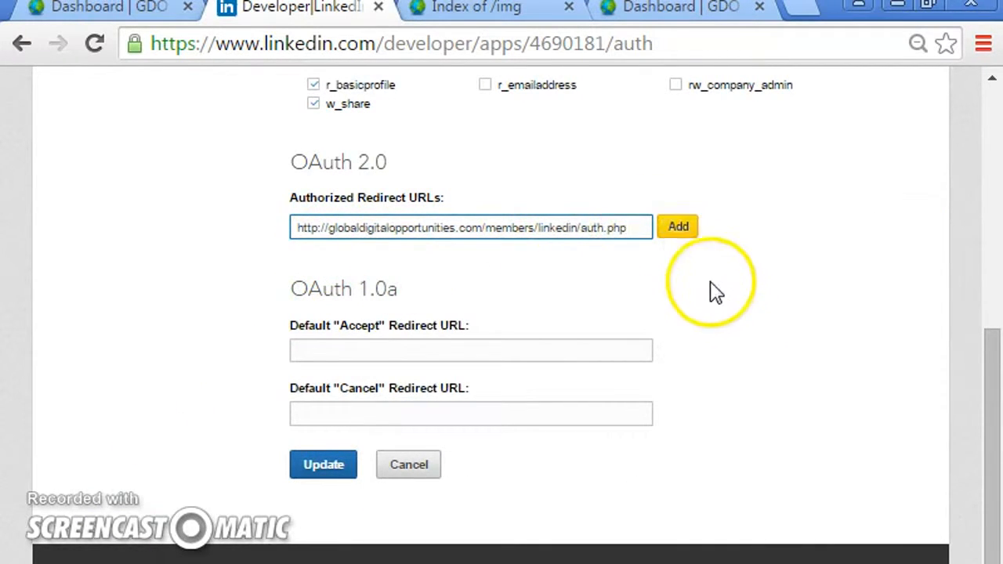
click(679, 229)
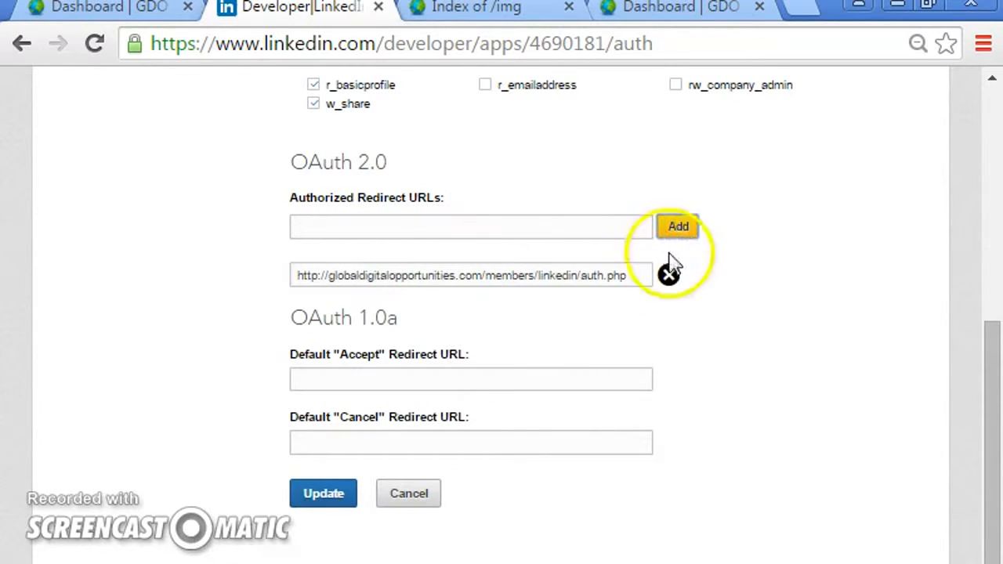
click(314, 107)
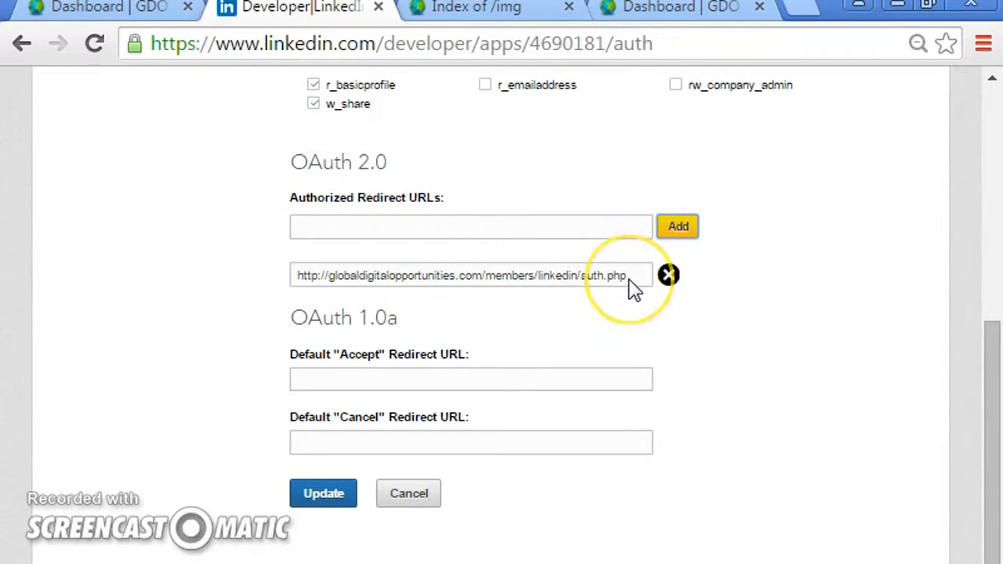
click(318, 497)
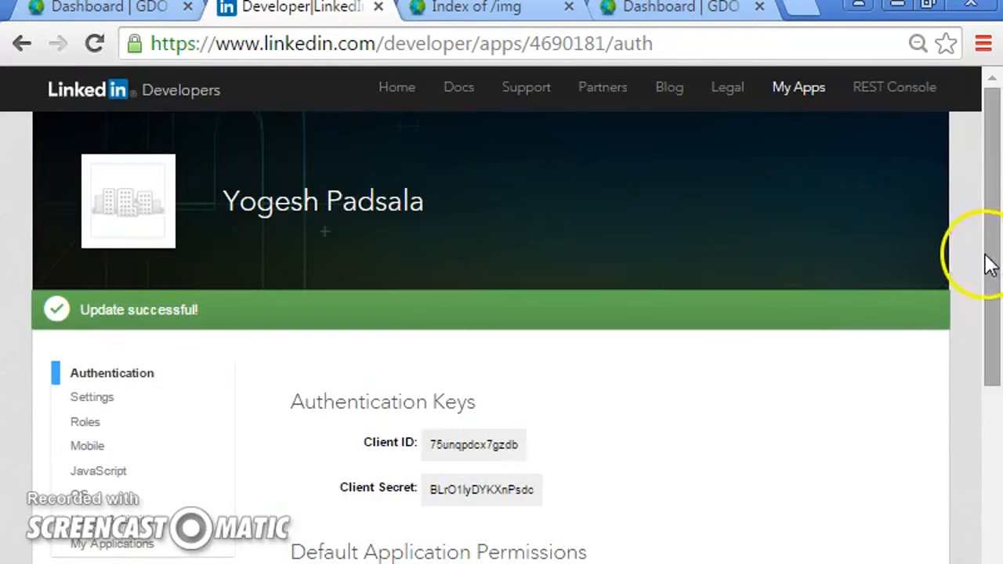
- Copy the Client ID and paste it into the Client ID (API Key) field of the Add New LinkedIn Account form
drag(992, 265, 992, 340)
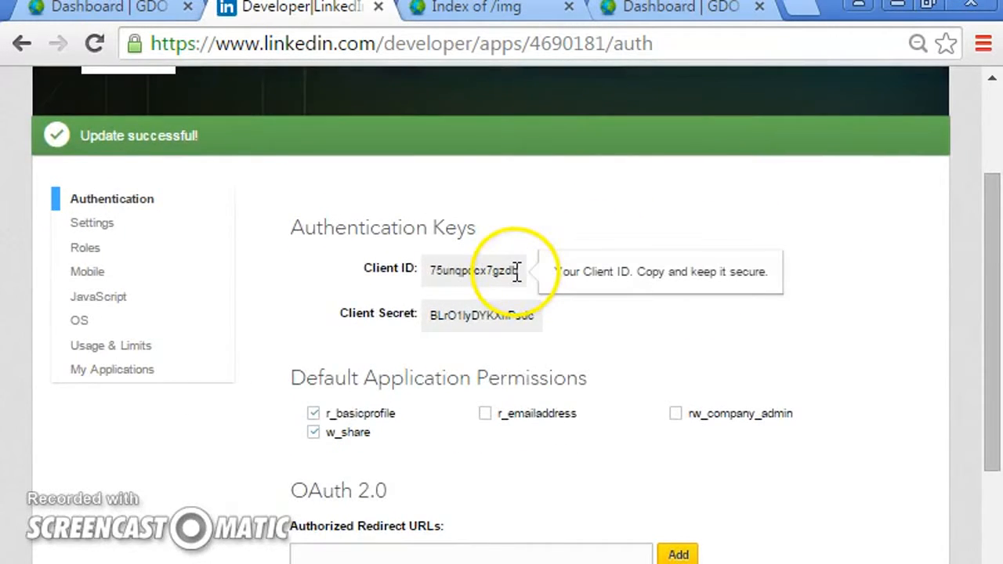
drag(518, 272, 486, 271)
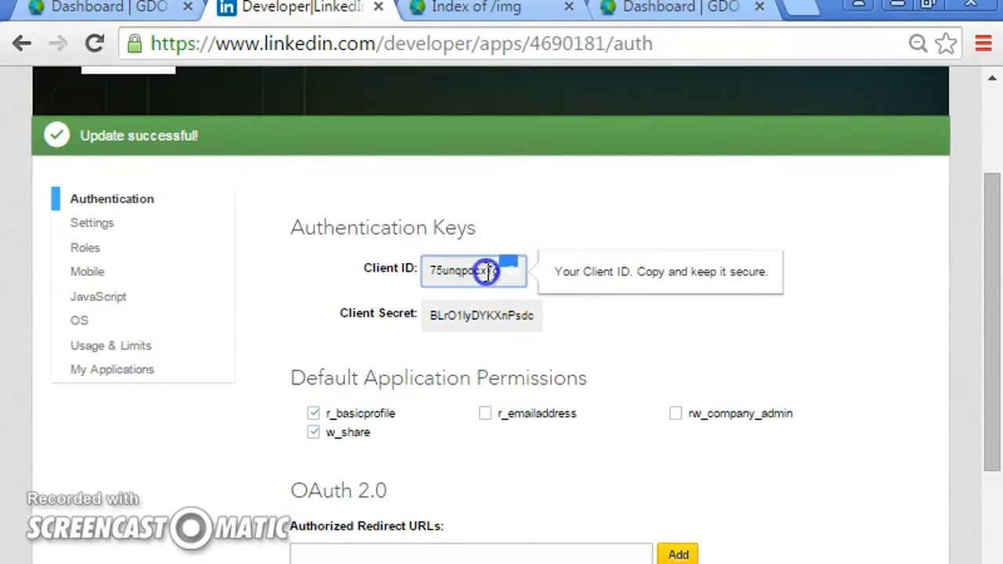
right_click(436, 269)
click(473, 285)
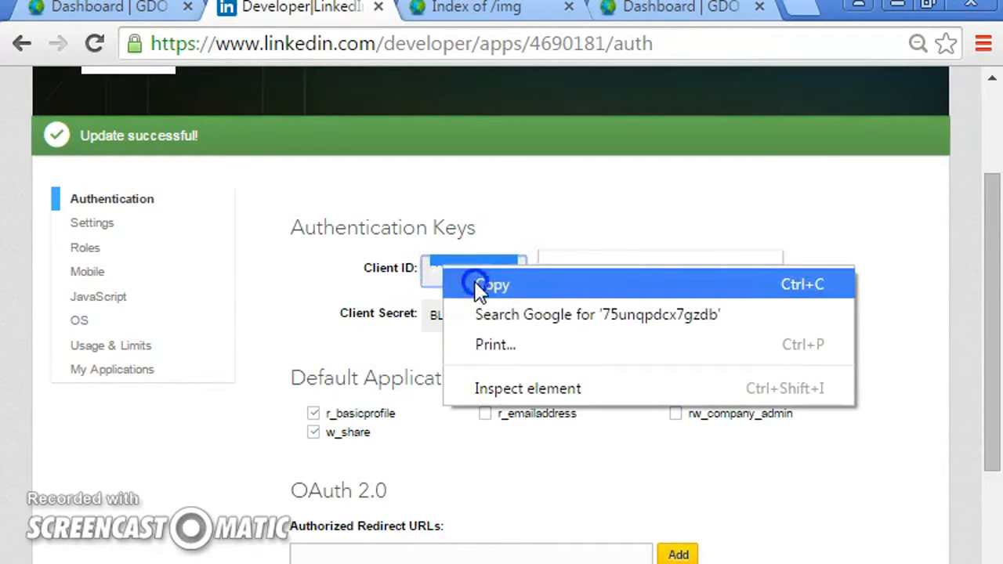
click(82, 9)
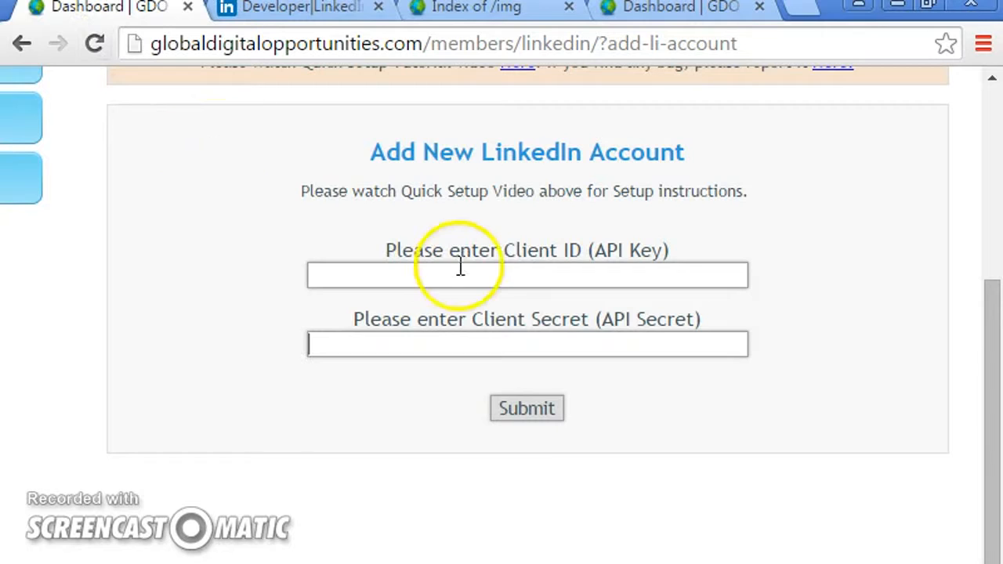
click(426, 271)
right_click(427, 269)
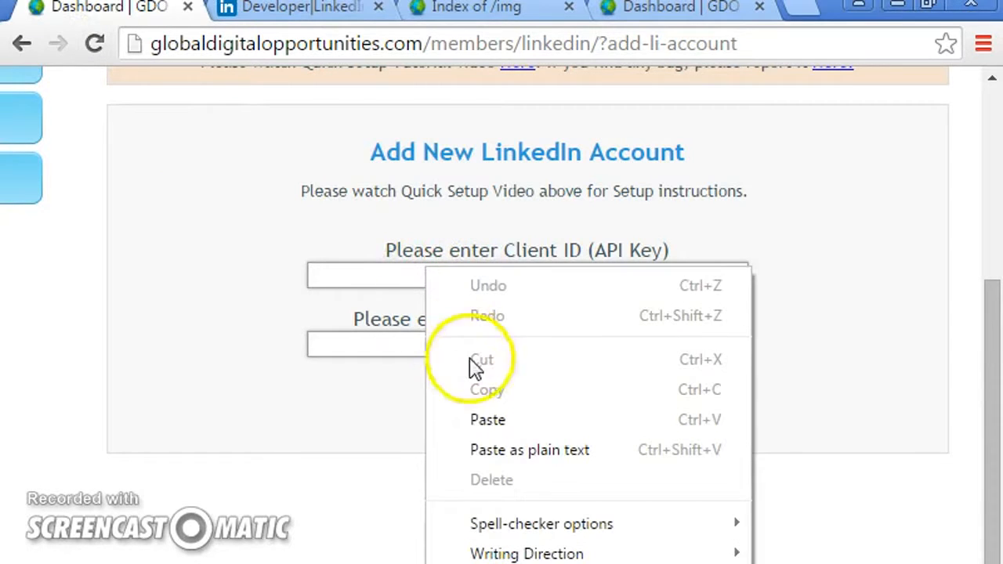
click(487, 417)
- Copy the Client Secret into the Client Secret (API Secret) field and submit the form
click(329, 9)
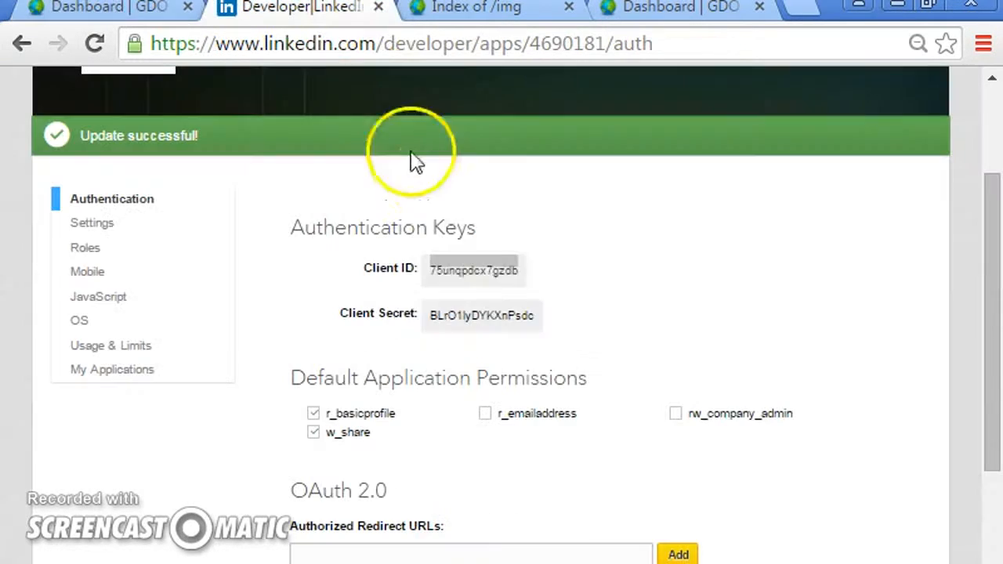
drag(536, 314, 455, 303)
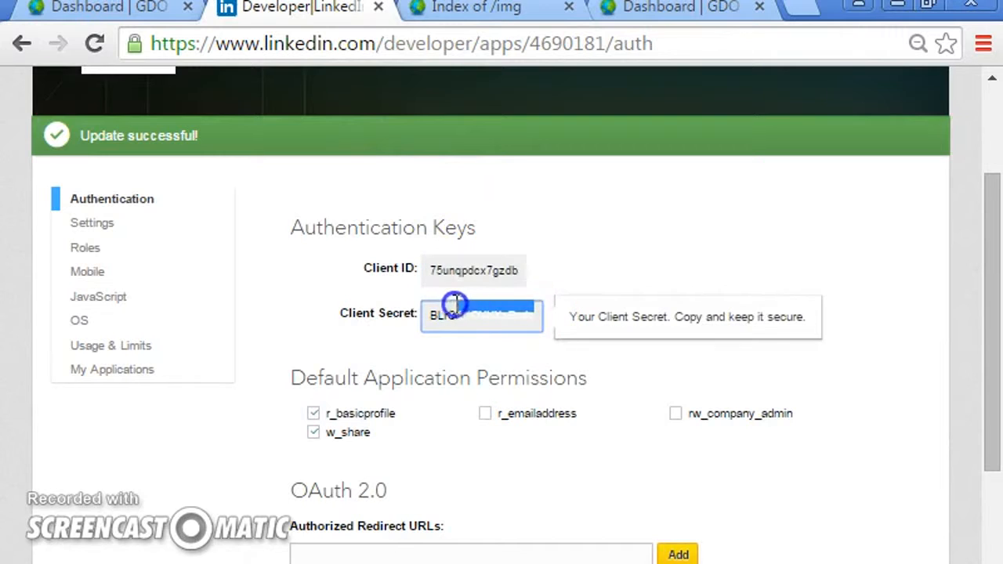
click(459, 325)
click(54, 9)
right_click(454, 344)
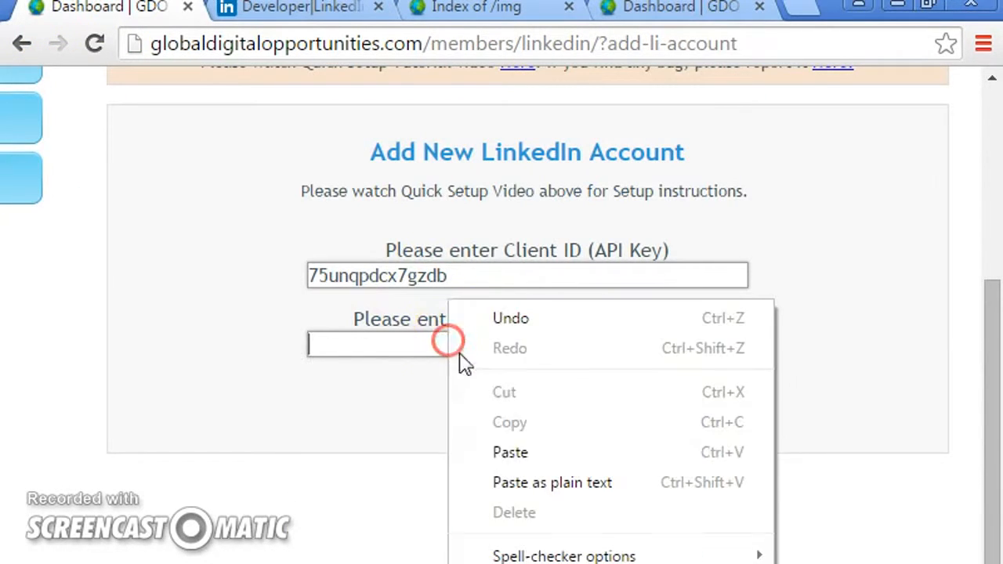
click(471, 450)
click(504, 413)
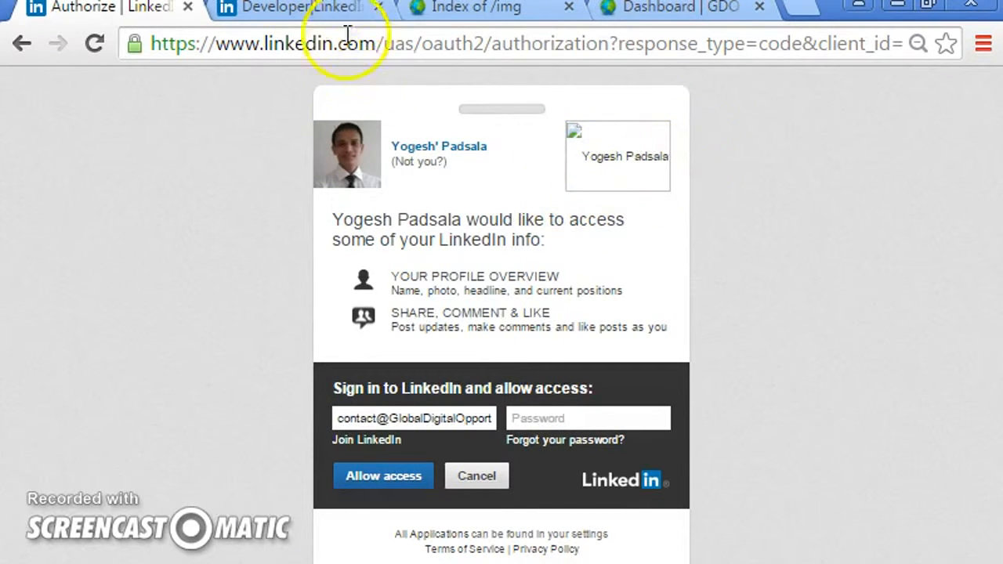
click(298, 7)
scroll(989, 354, down, 2)
drag(1000, 357, 996, 320)
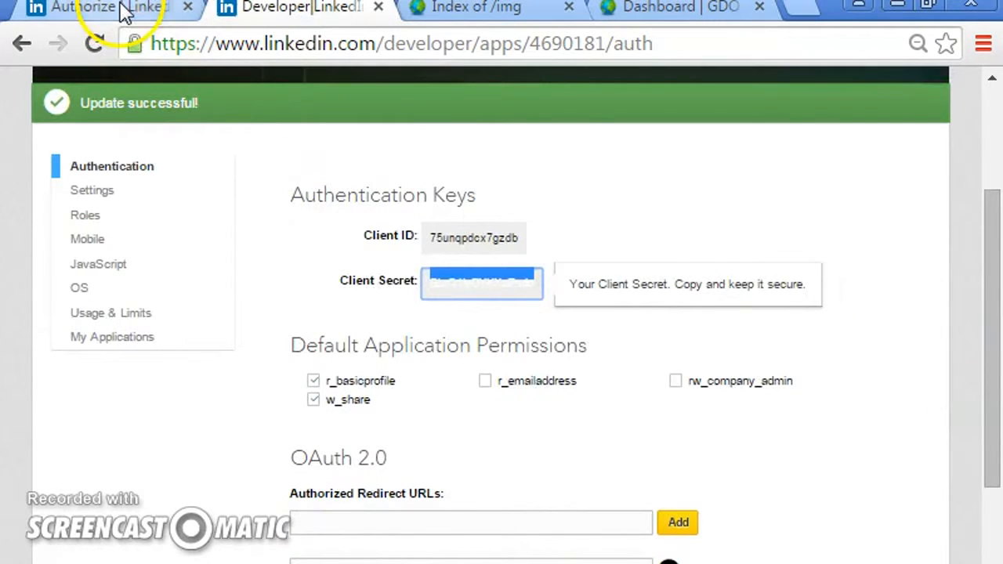
click(122, 10)
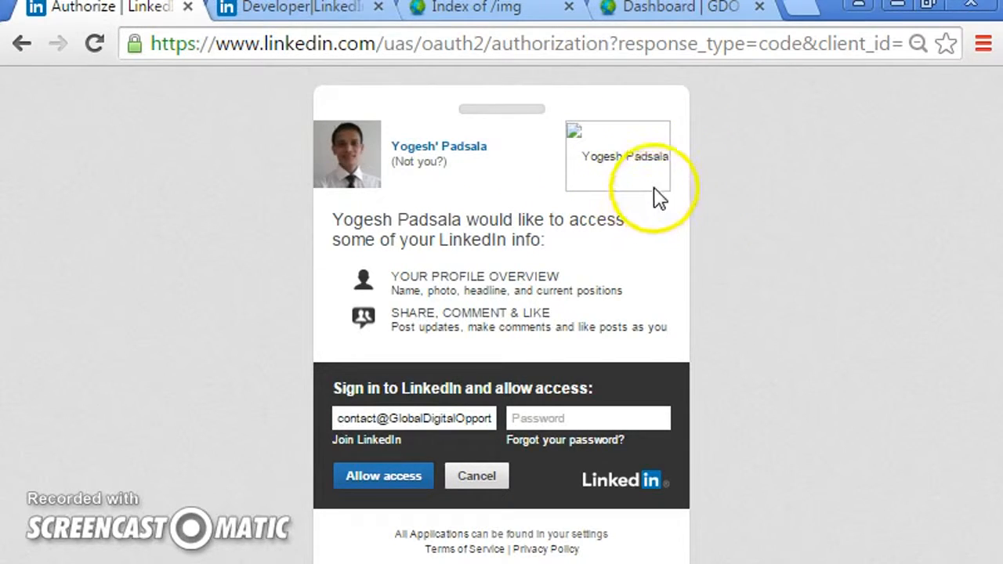
- Enter the LinkedIn account password on the authorization page and allow access
click(557, 416)
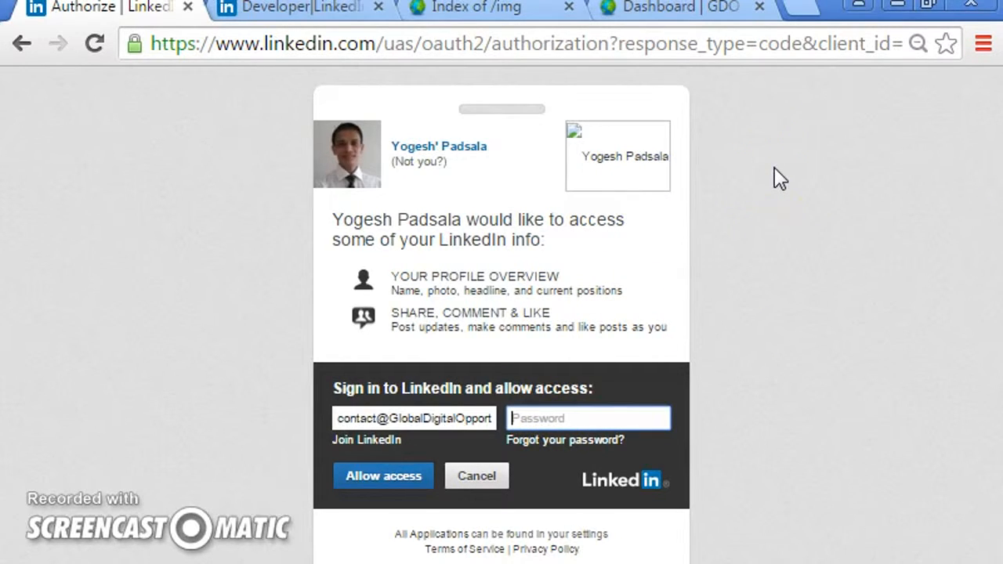
text(•)
key(Return)
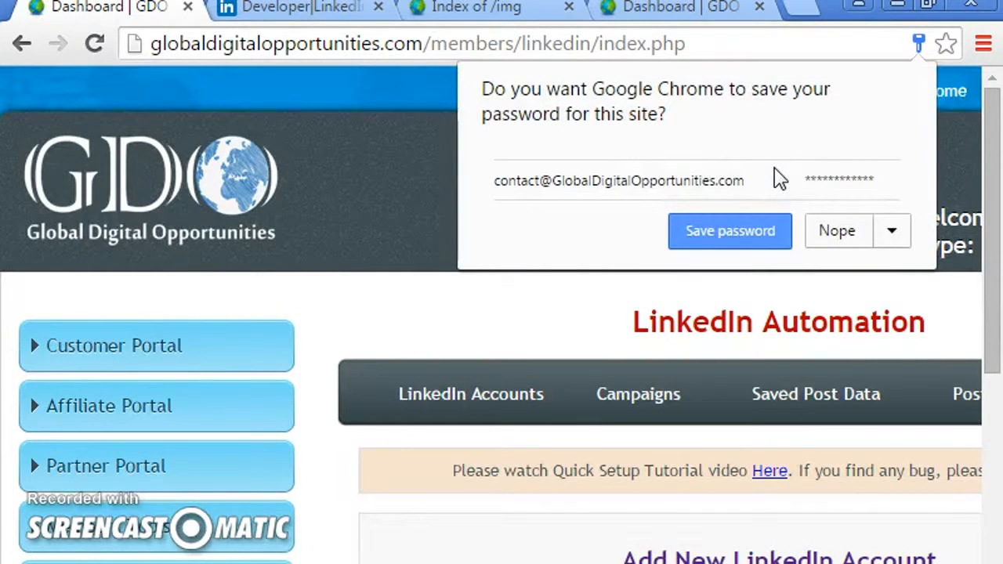
- Review the connected account's details under Your LinkedIn Account(s) and refresh it
drag(992, 197, 994, 405)
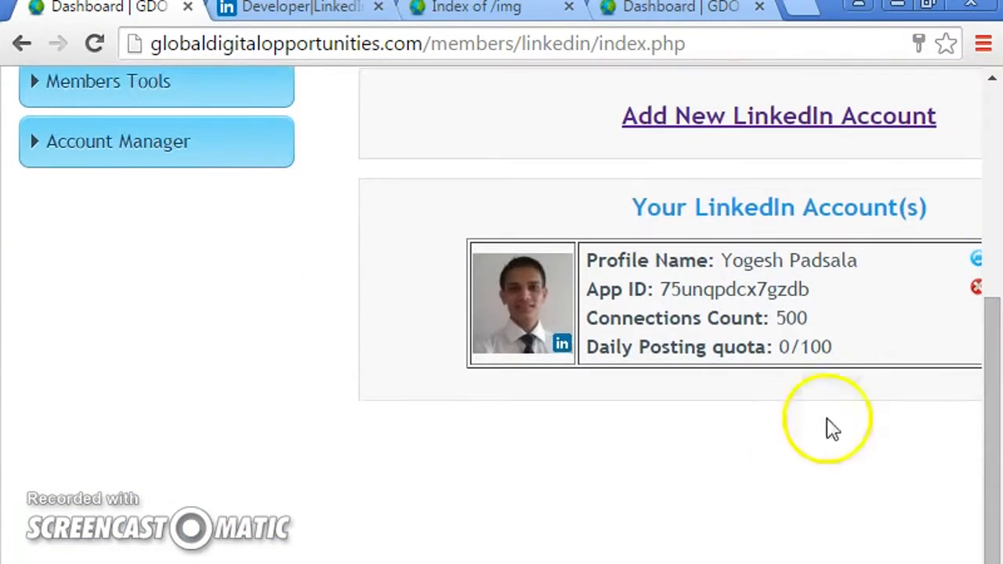
scroll(501, 290, right, 5)
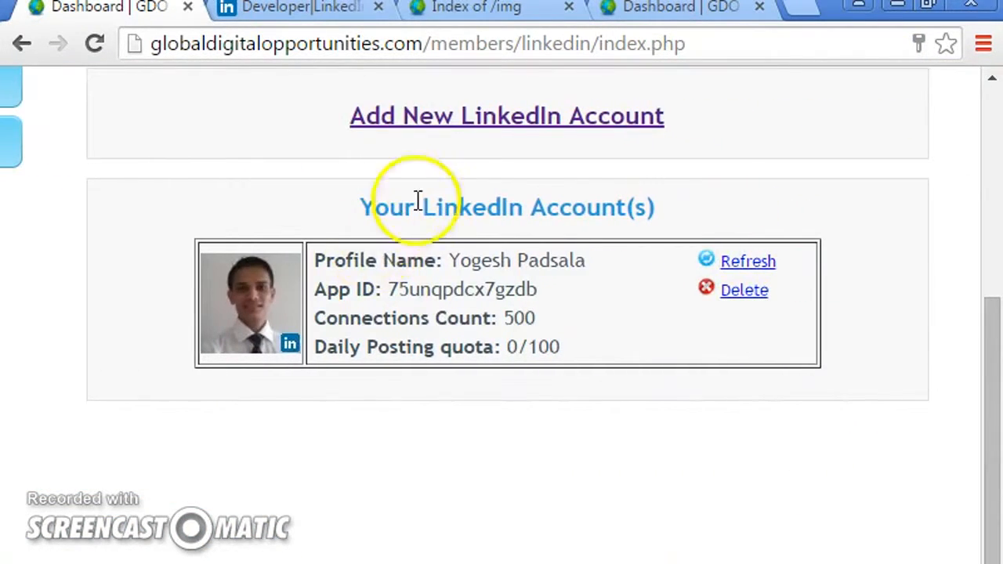
drag(538, 318, 499, 317)
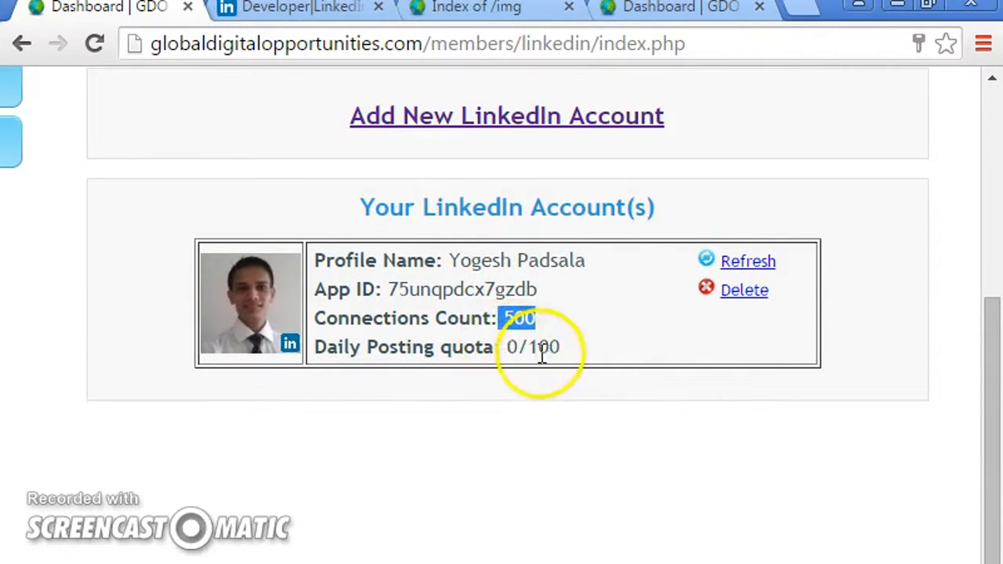
drag(563, 347, 315, 349)
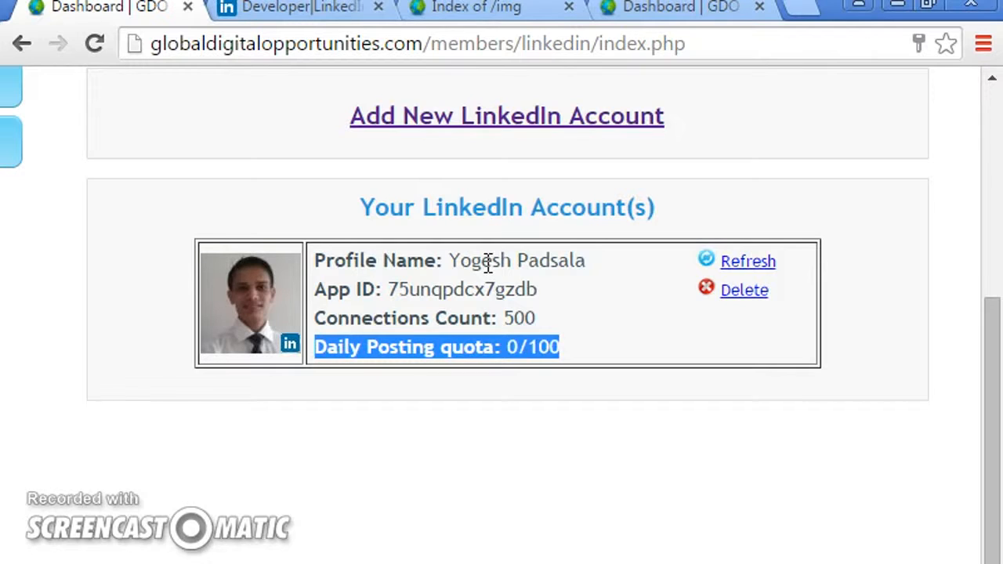
click(511, 352)
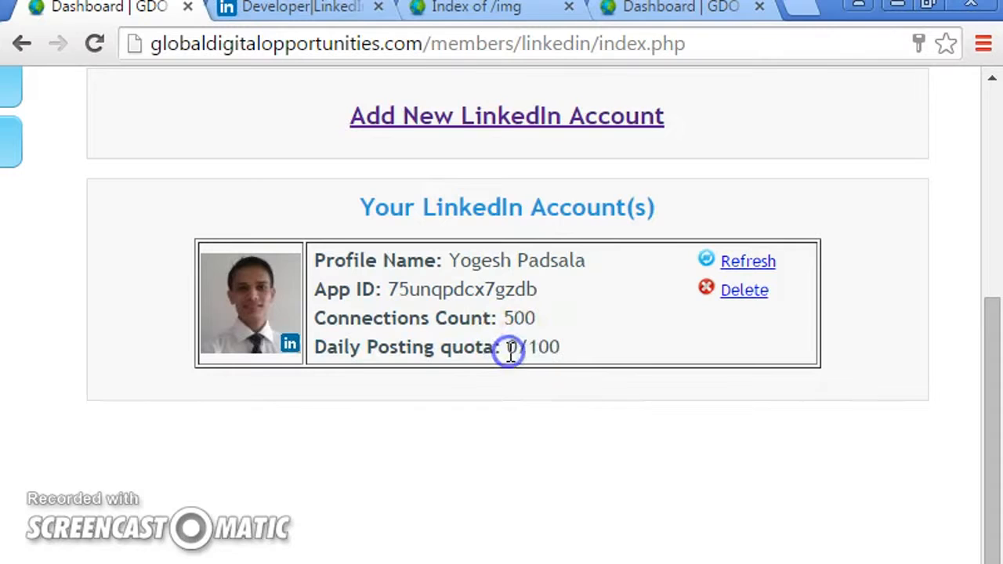
double_click(510, 347)
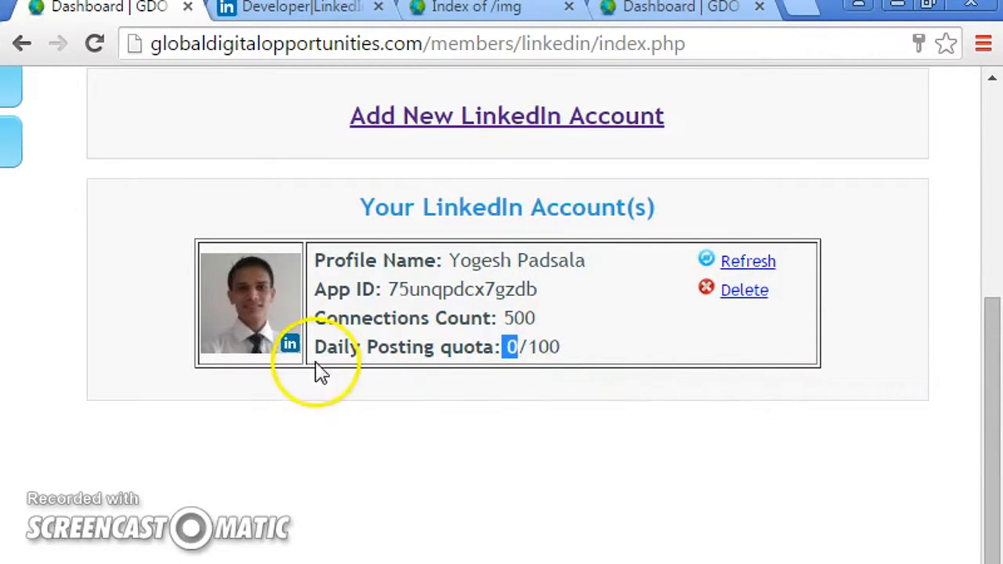
click(751, 268)
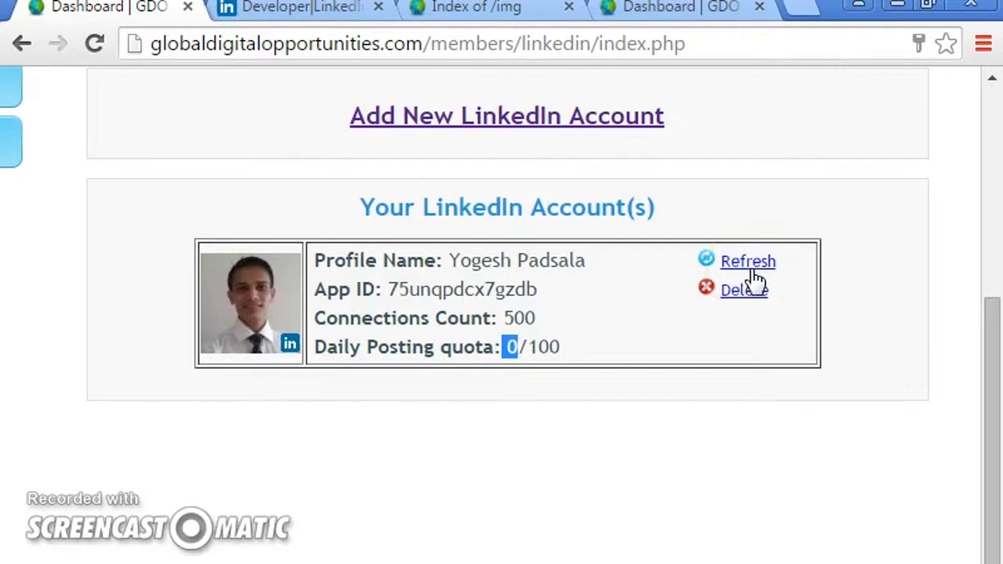
click(704, 270)
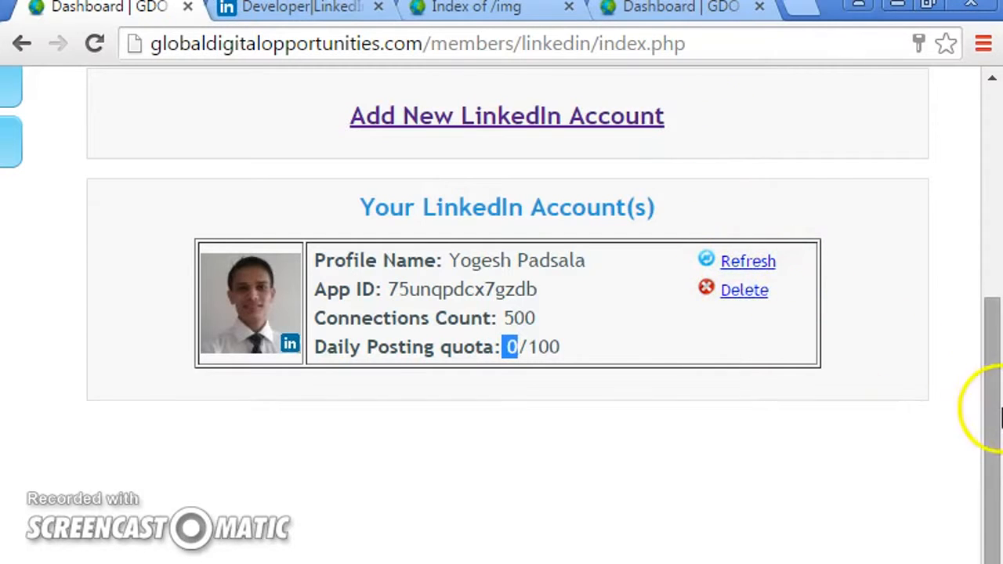
- Browse the Campaigns and Saved Post Data sections of LinkedIn Automation
drag(996, 410, 992, 303)
click(398, 174)
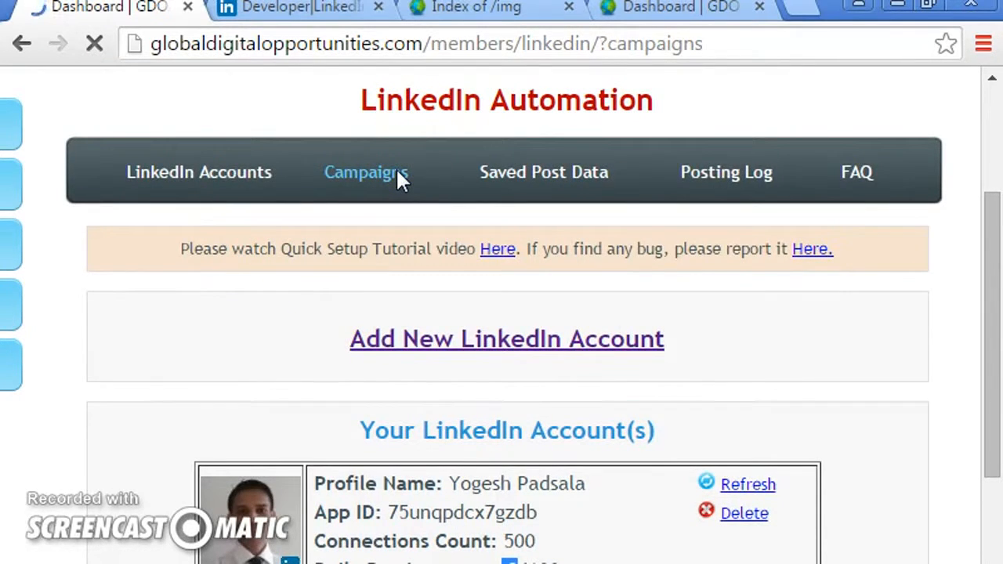
scroll(941, 384, down, 3)
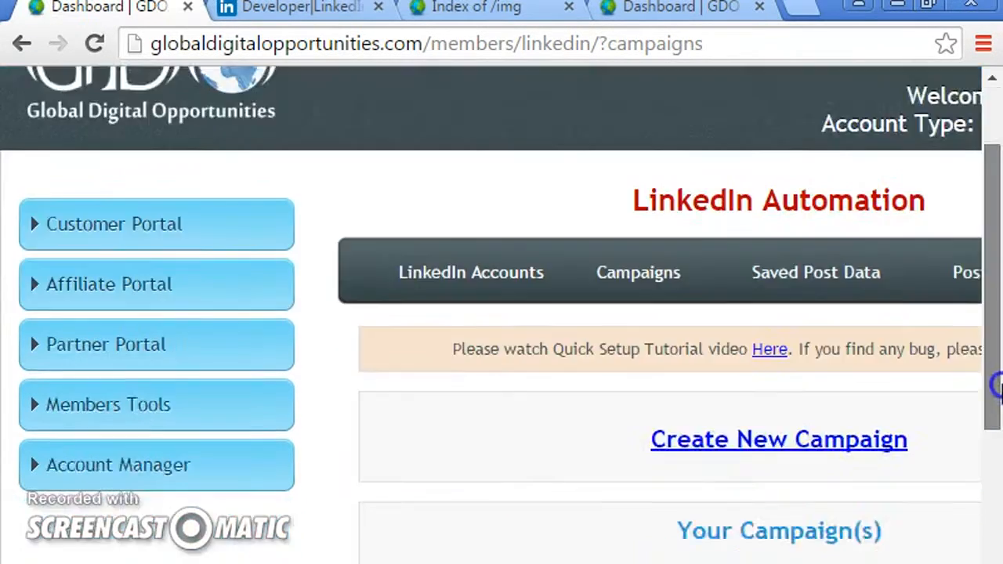
click(811, 190)
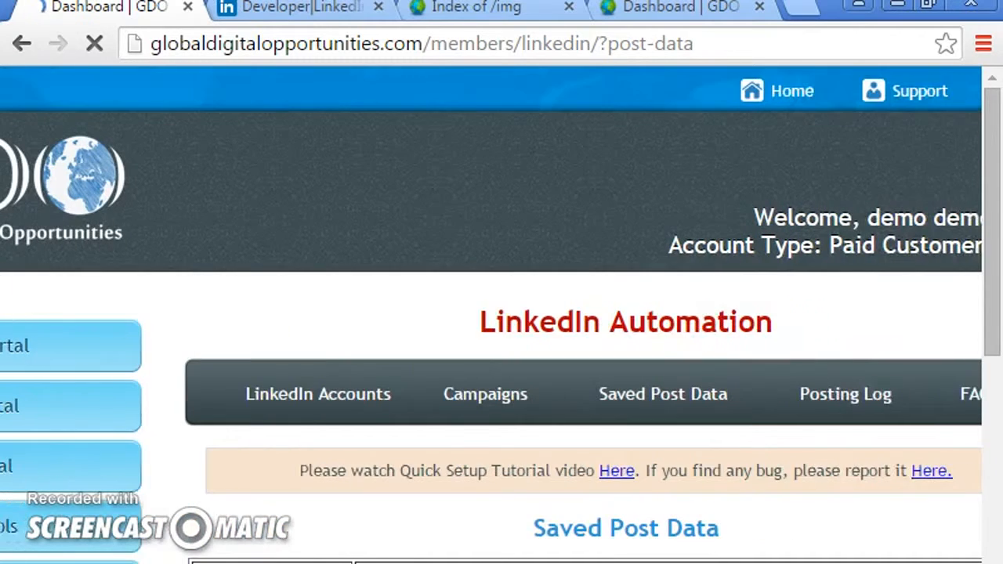
drag(989, 243, 994, 286)
click(471, 182)
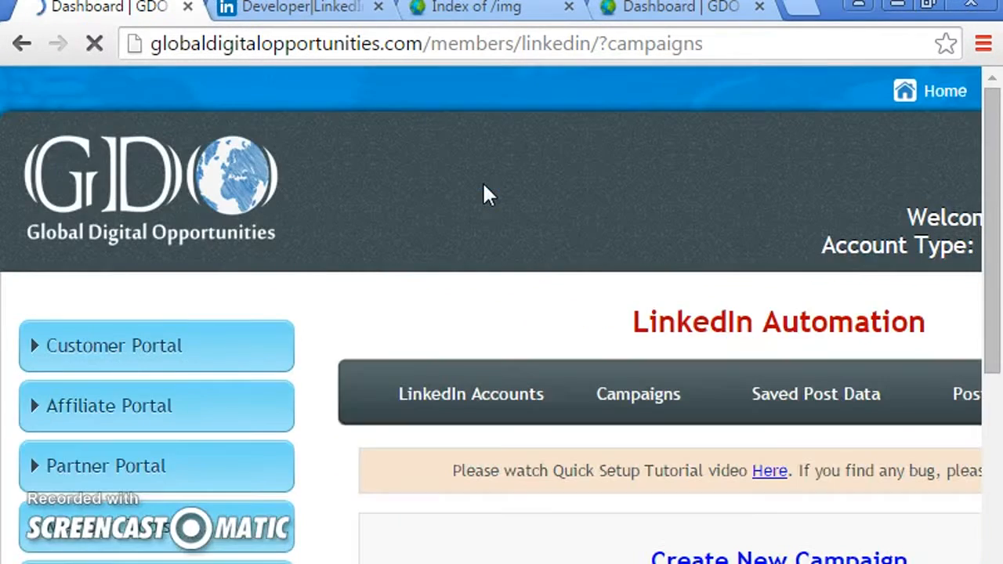
- Start a new campaign and name it demo
drag(991, 168, 997, 353)
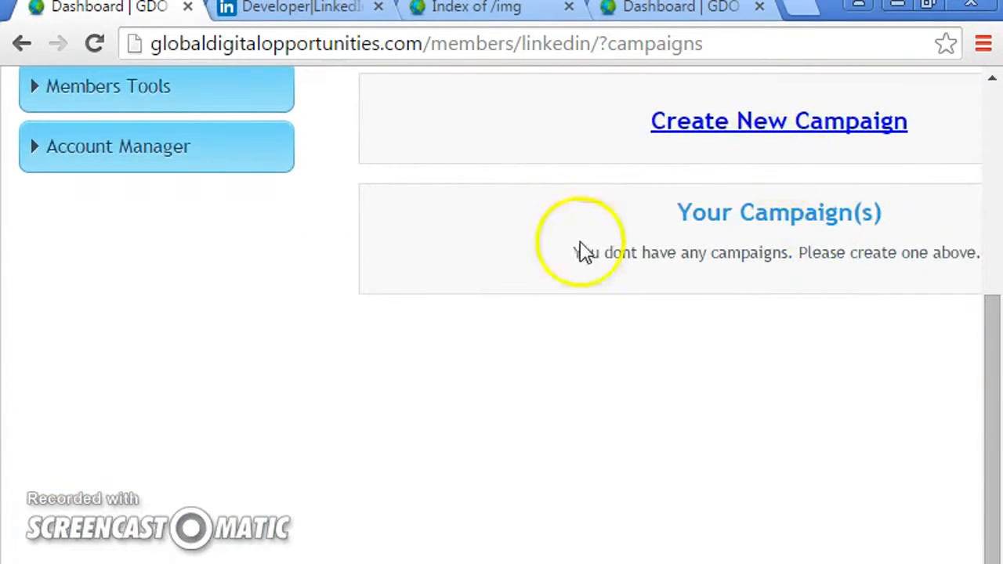
click(741, 130)
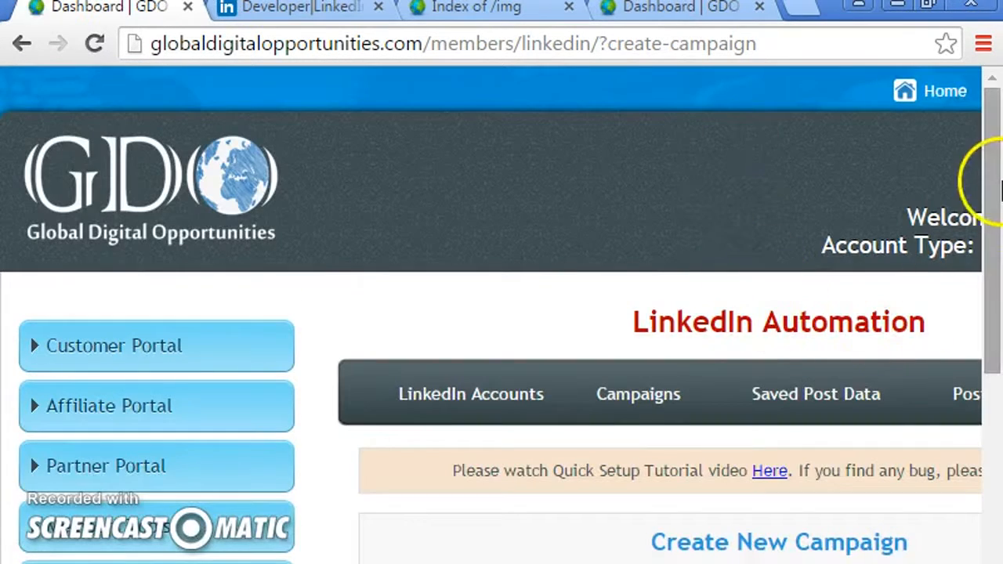
drag(988, 175, 994, 402)
click(667, 219)
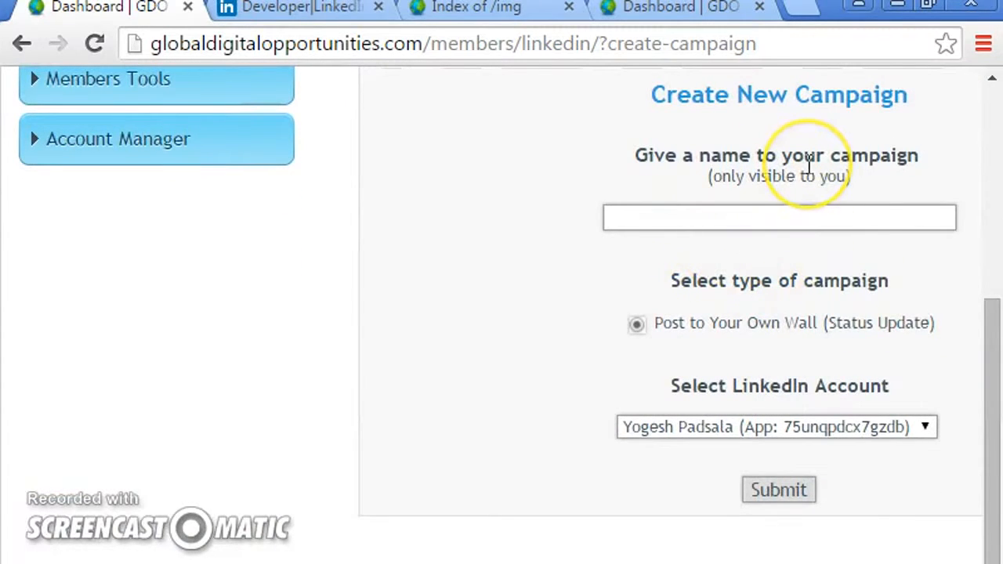
text(demo)
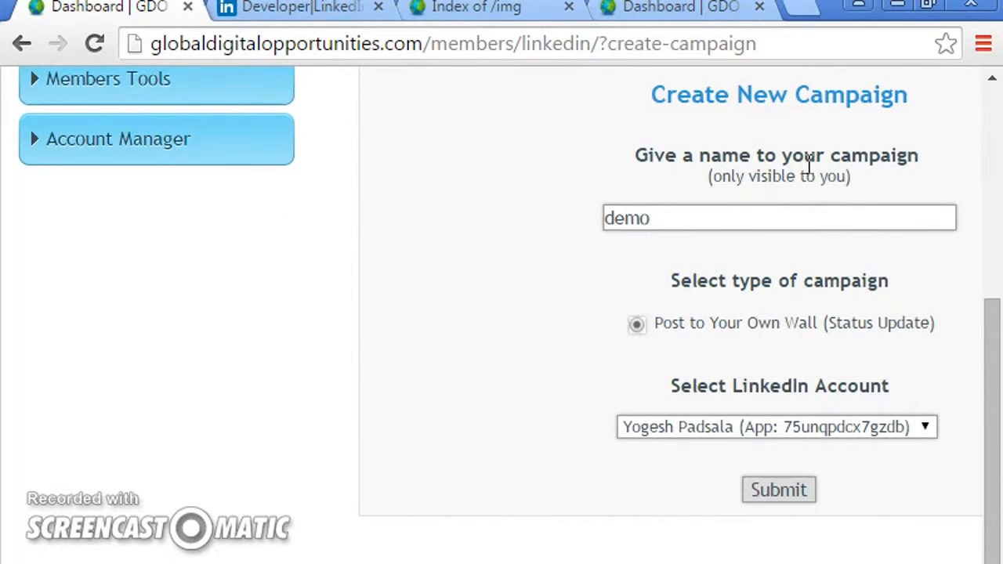
- Zoom the page to 90% and submit the demo campaign as a Post to Your Own Wall (Status Update)
click(983, 43)
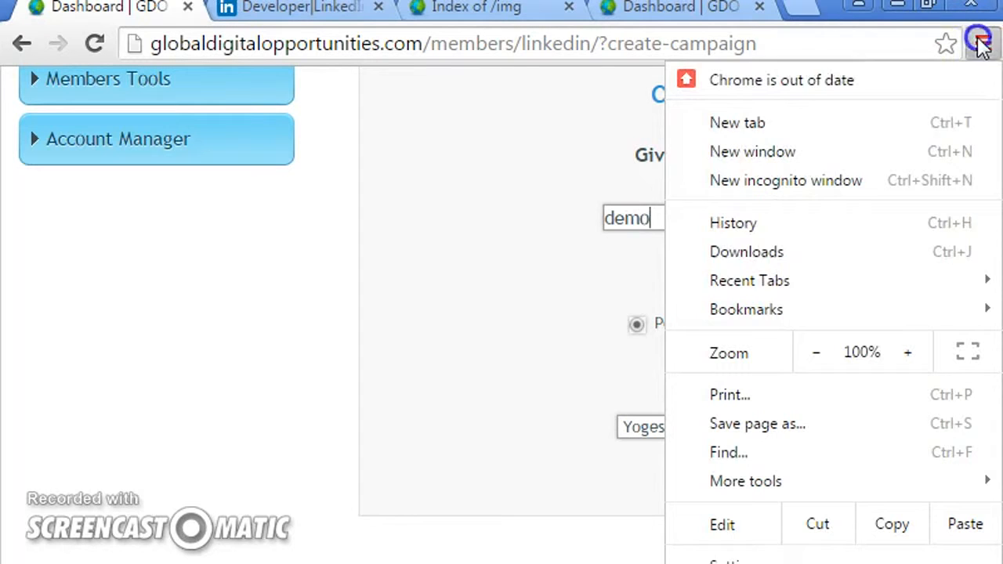
click(816, 353)
click(816, 352)
click(816, 353)
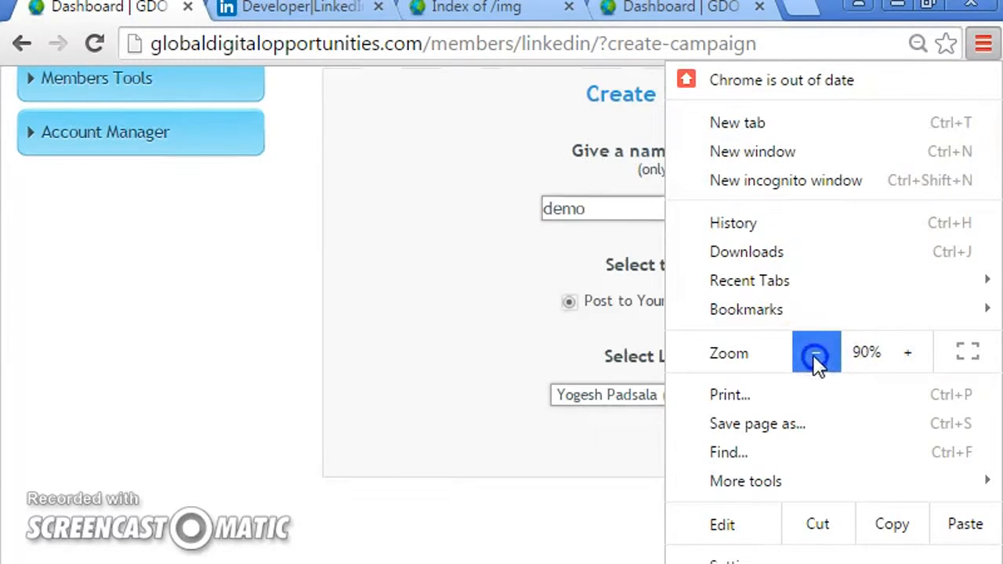
click(487, 312)
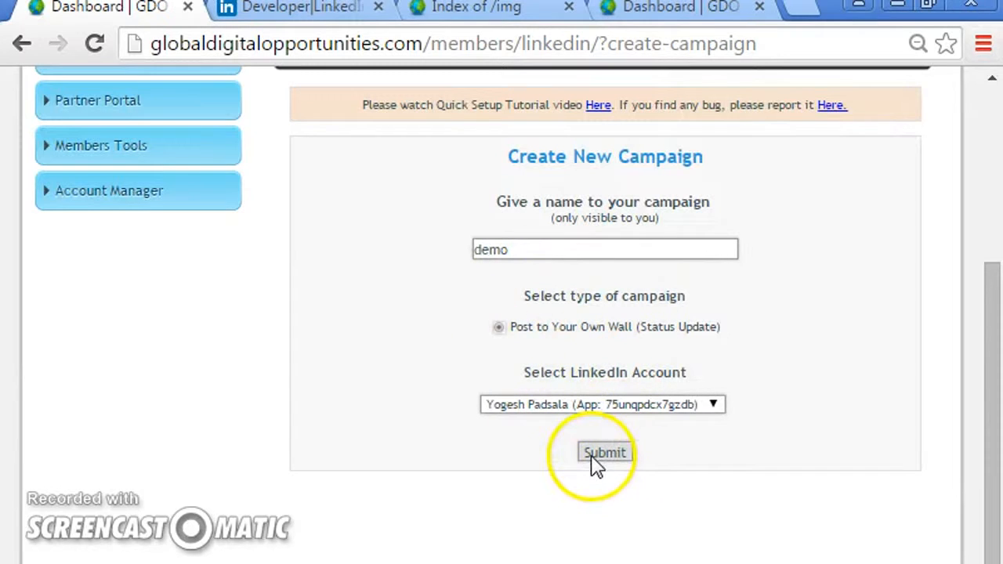
drag(507, 329, 737, 317)
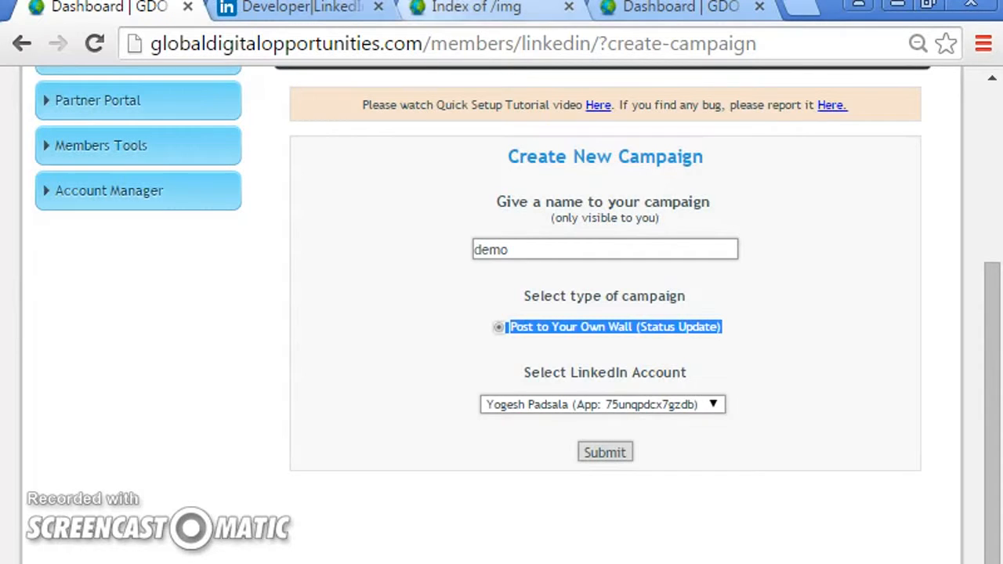
click(613, 461)
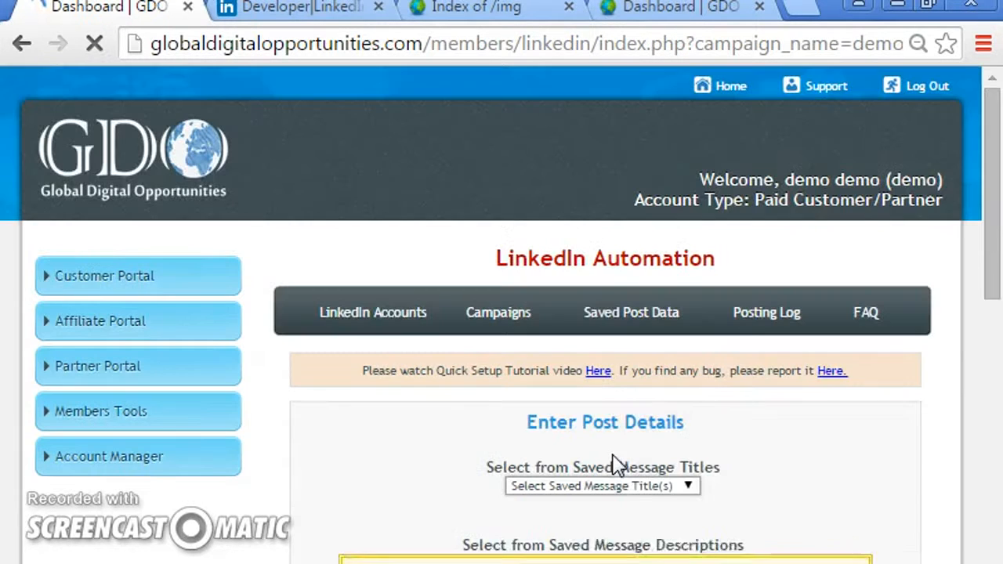
- Choose the saved message title First Post using GDO poster in the post details
drag(987, 280, 993, 313)
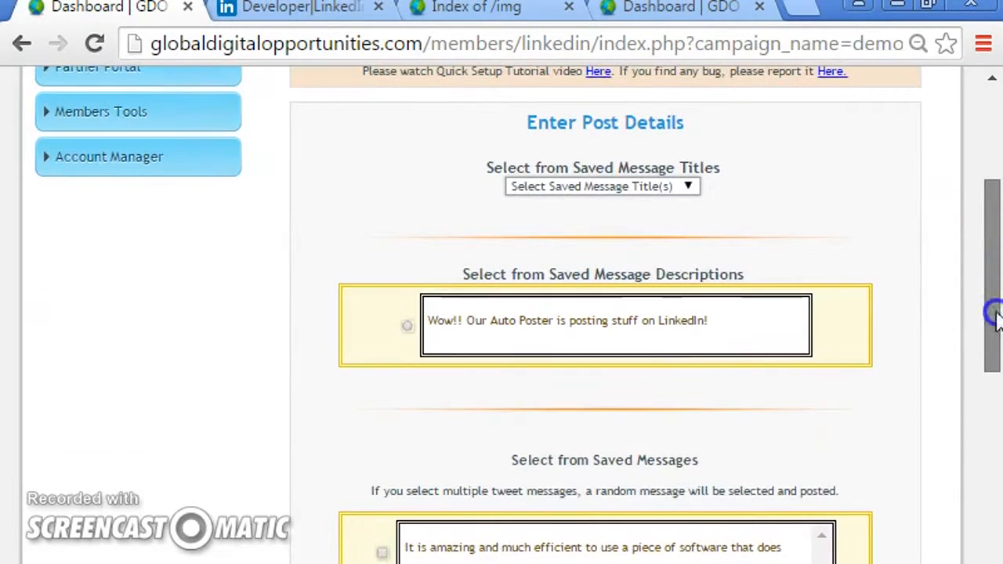
click(566, 190)
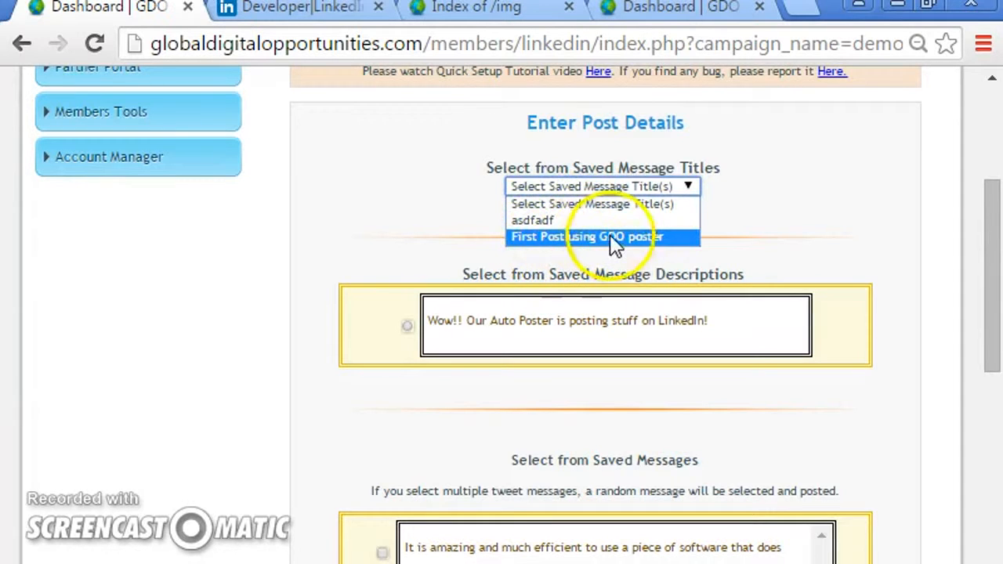
click(577, 238)
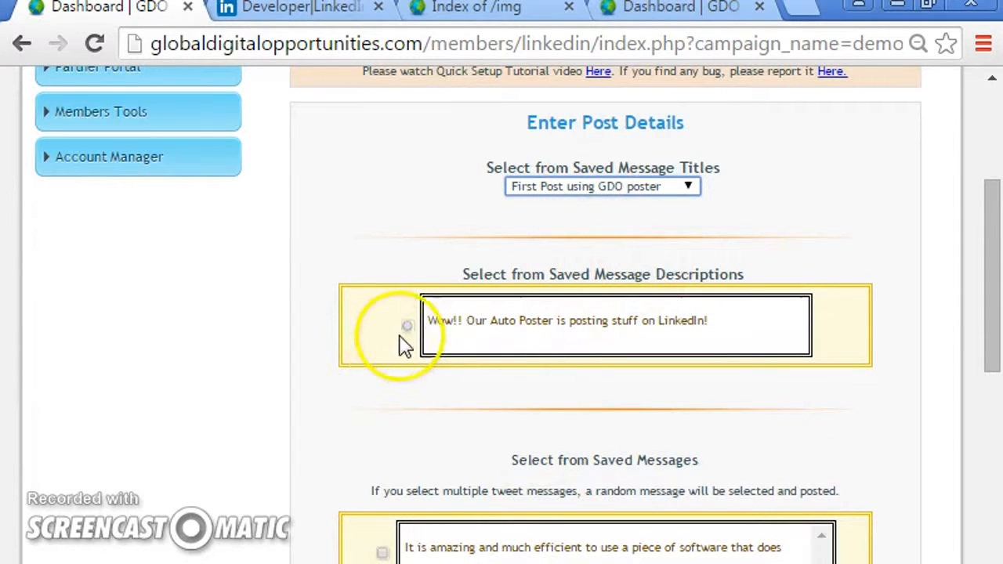
drag(993, 276, 992, 350)
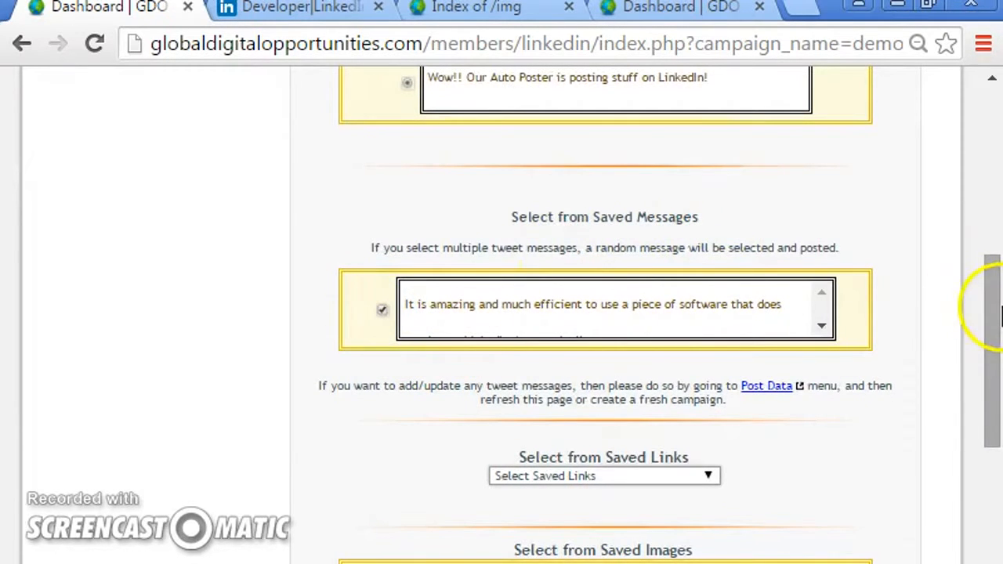
scroll(991, 306, down, 4)
click(612, 202)
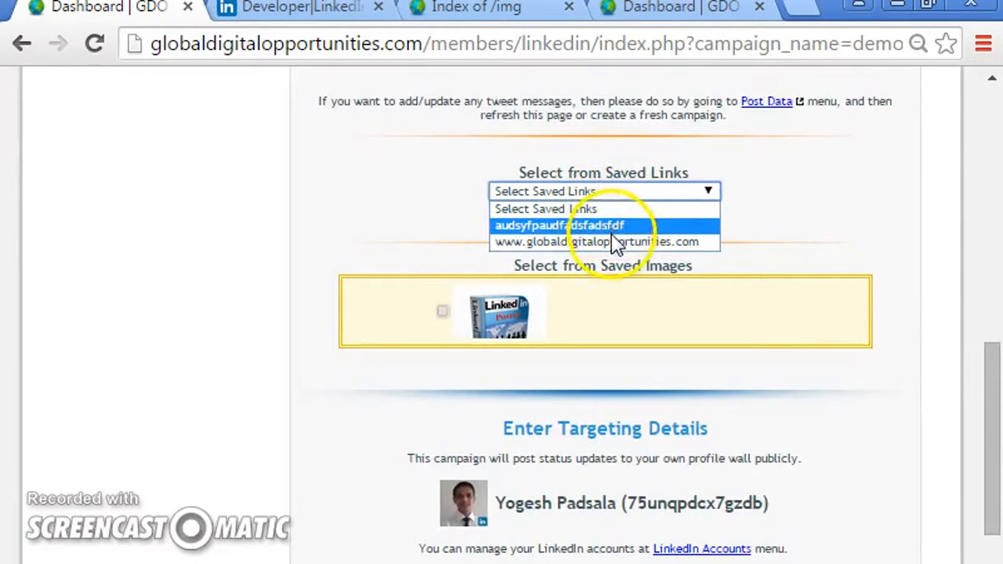
click(613, 239)
click(444, 312)
- Review the targeting details and the Posting Scheduling options of the campaign
drag(992, 399, 994, 459)
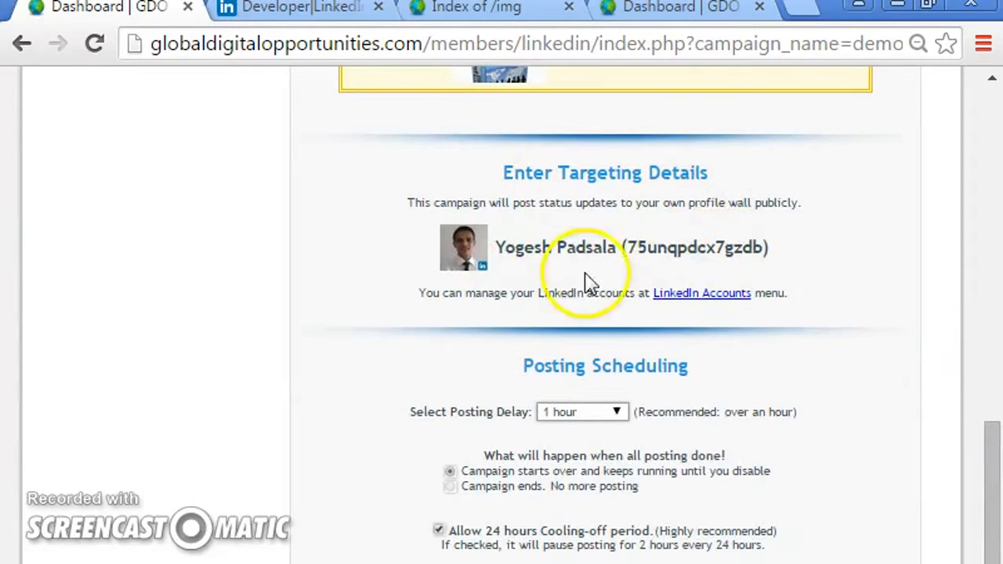
drag(993, 449, 996, 507)
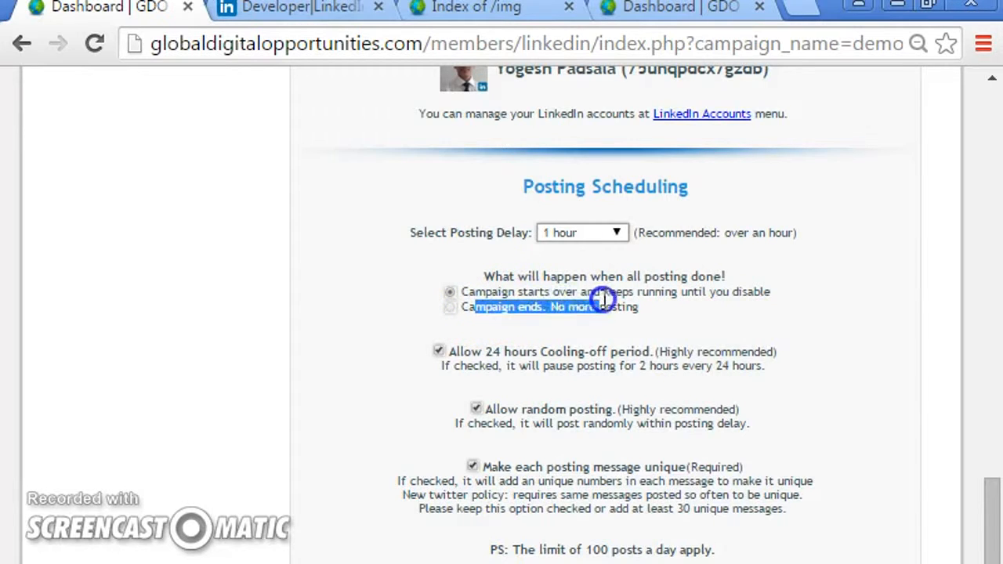
drag(505, 291, 746, 291)
click(745, 291)
click(454, 294)
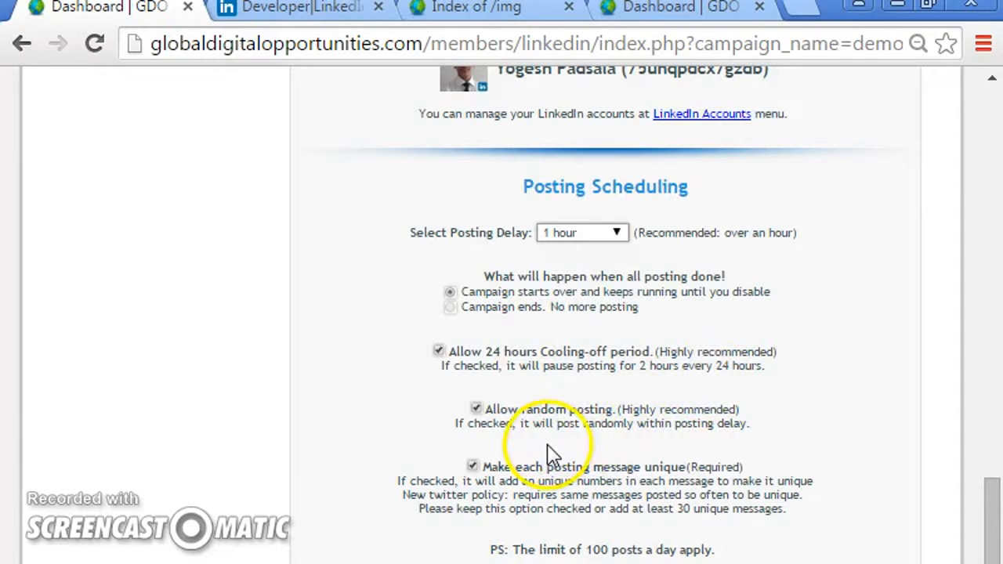
drag(629, 410, 545, 402)
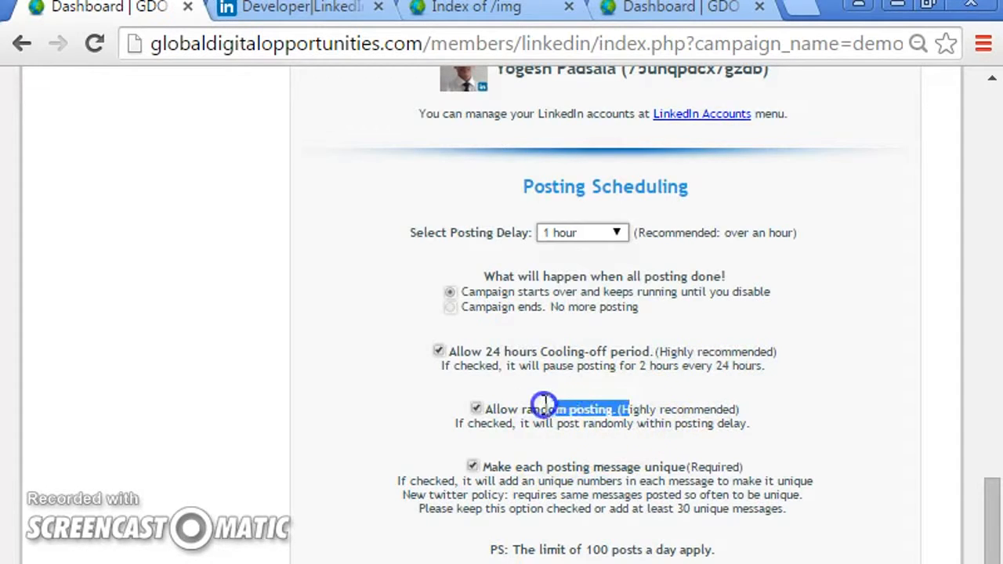
click(502, 460)
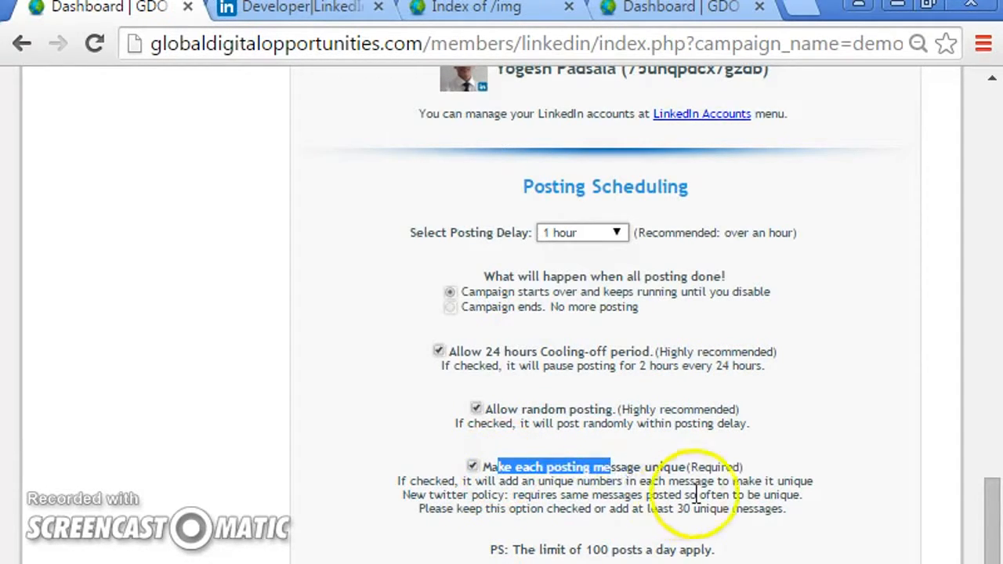
- Review the submitted demo campaign in the Your Campaign(s) list
drag(799, 496, 649, 486)
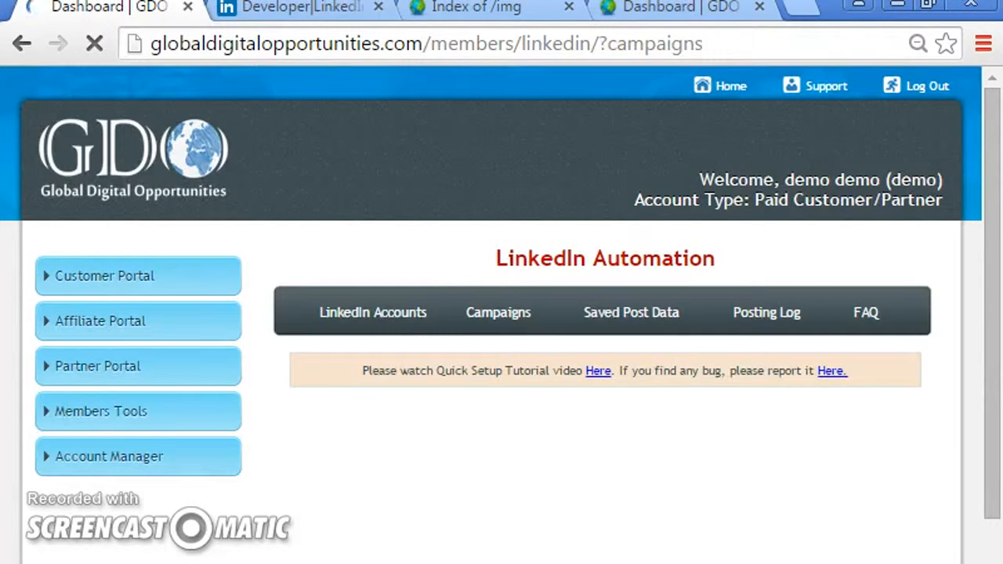
scroll(868, 427, down, 3)
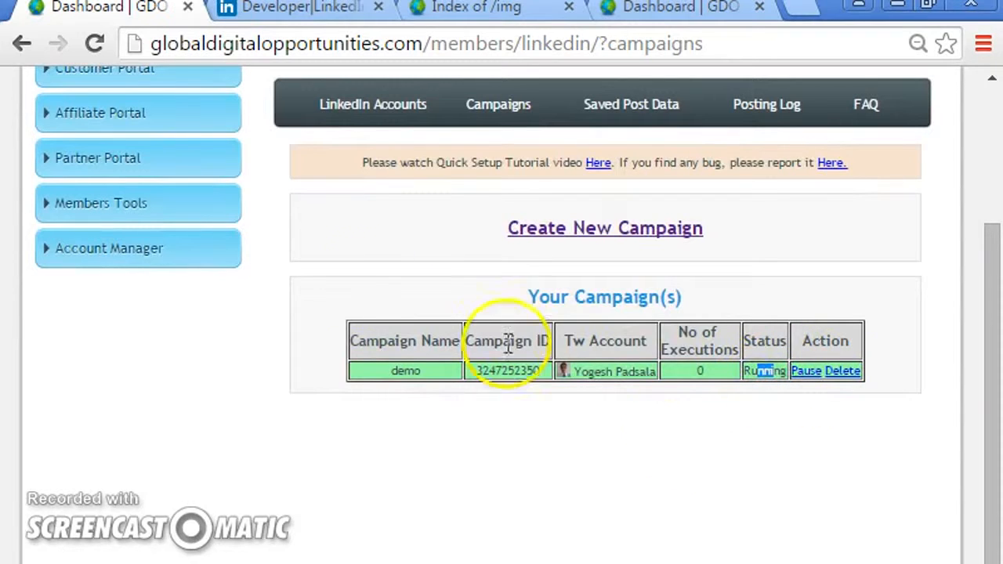
click(310, 8)
click(339, 45)
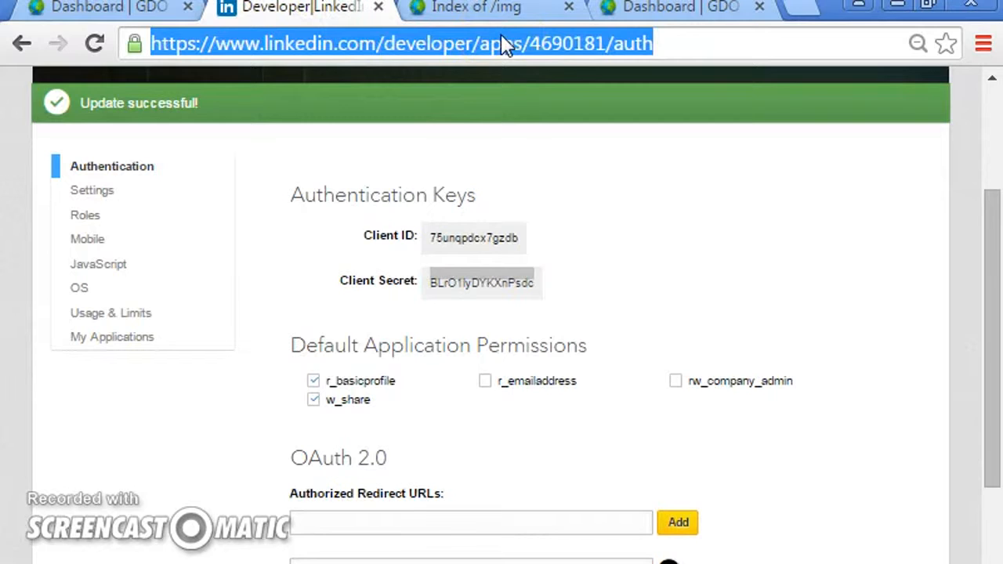
text(linked)
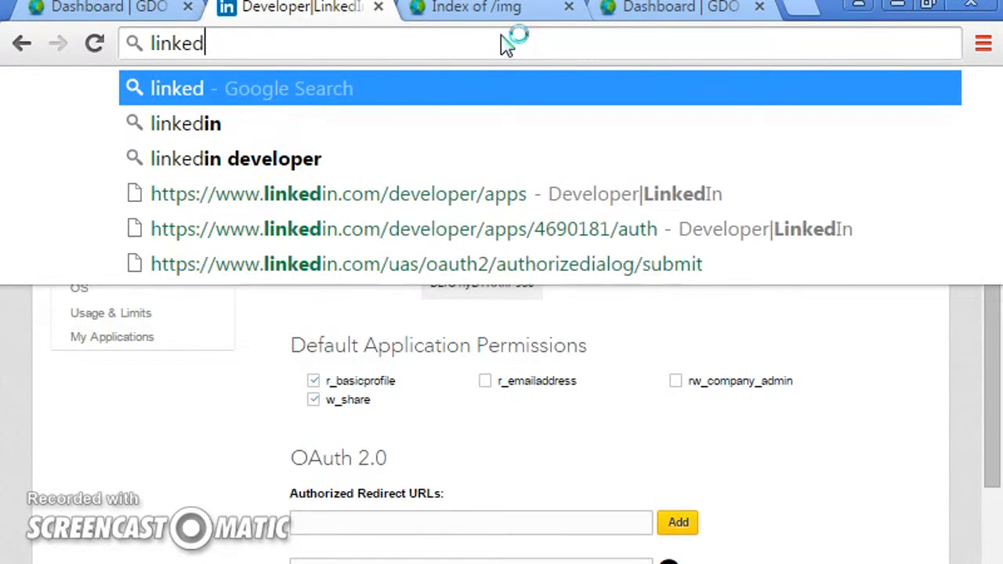
key(Down)
key(Down)
key(Down)
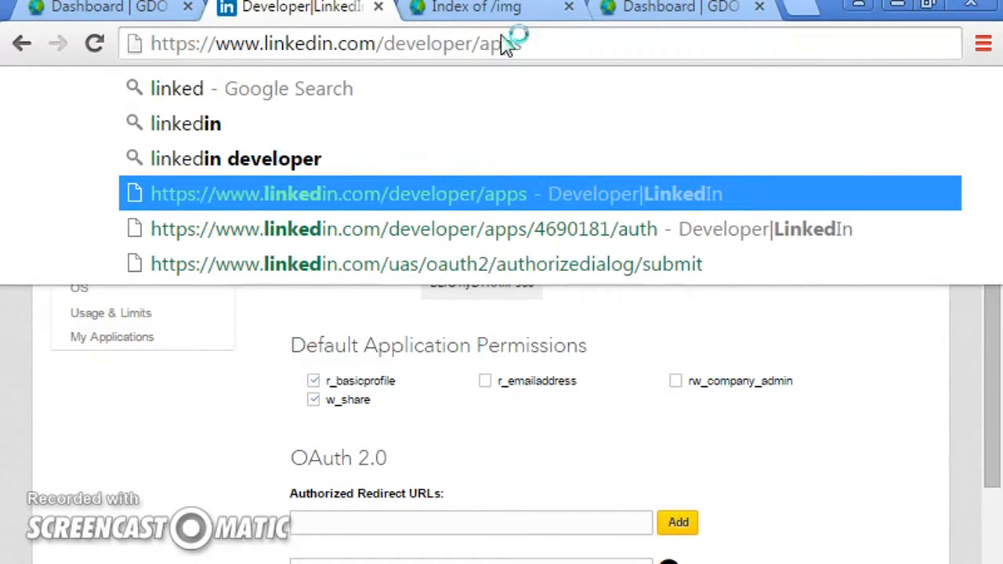
key(BackSpace)
key(BackSpace)
key(BackSpace)
key(BackSpace)
key(BackSpace)
key(BackSpace)
key(BackSpace)
key(BackSpace)
key(BackSpace)
key(BackSpace)
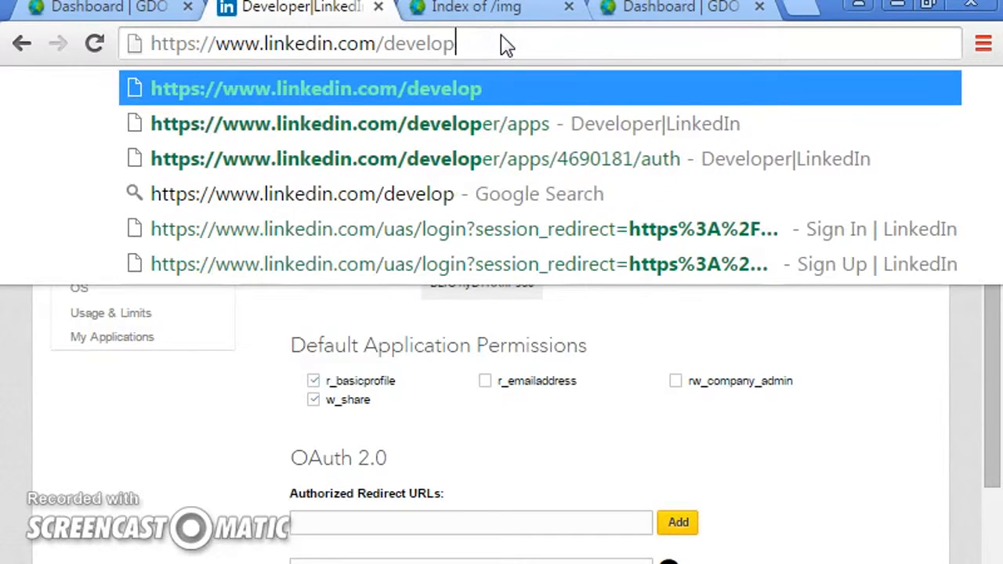
key(BackSpace)
key(BackSpace)
key(BackSpace)
key(BackSpace)
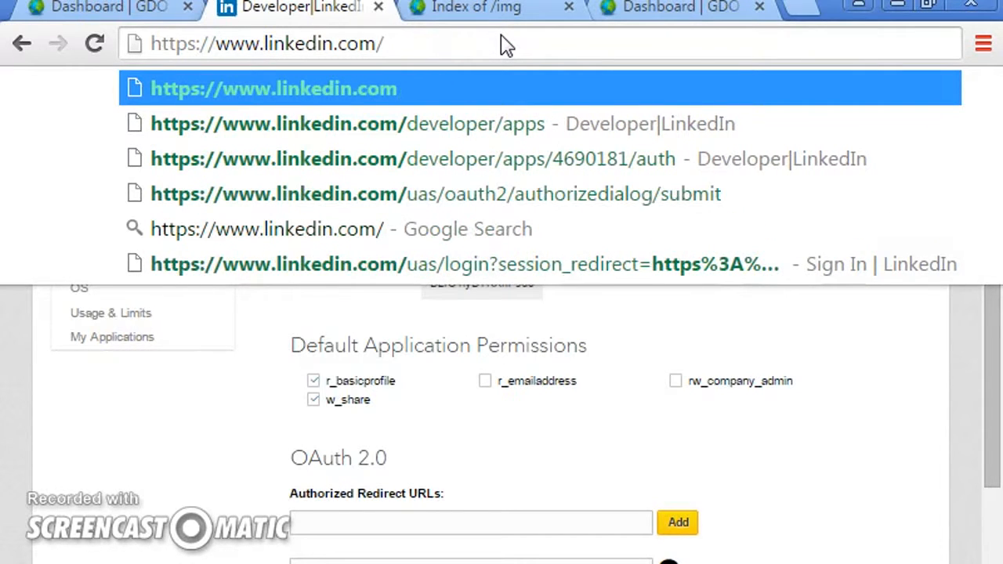
key(Return)
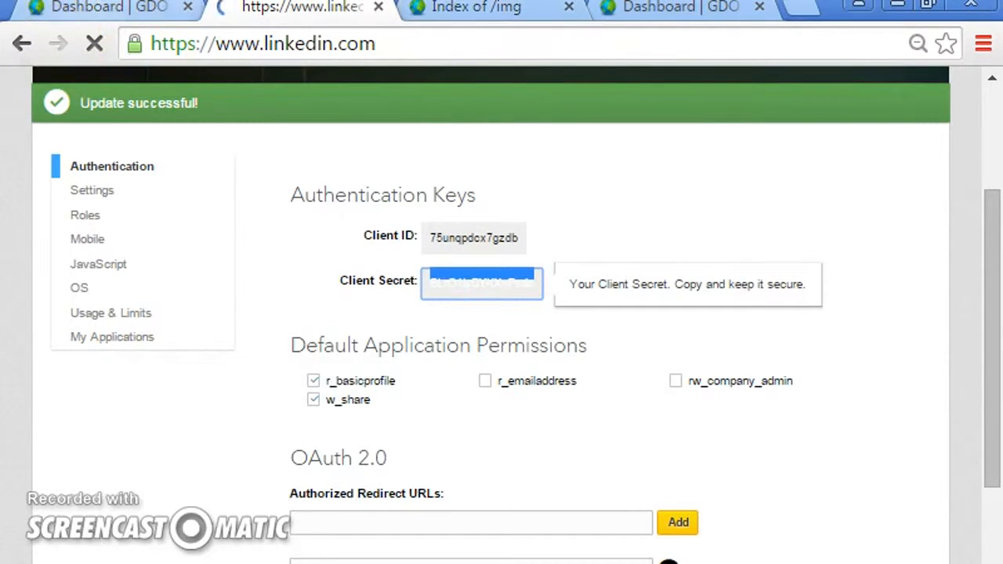
- Close the Index of /img and duplicate Dashboard tabs, and reopen the GDO Campaigns list
key(ctrl+shift+Tab)
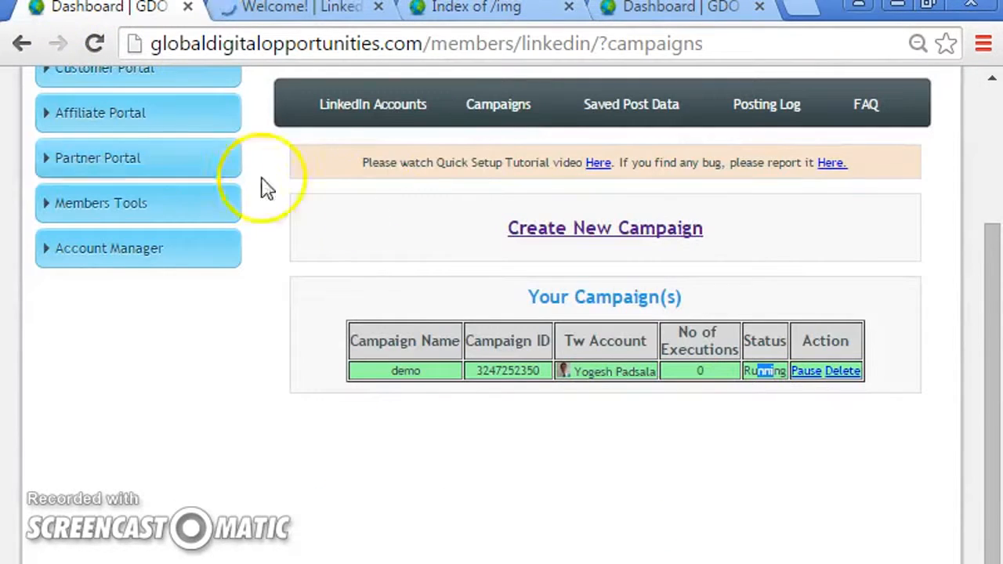
click(569, 6)
click(569, 6)
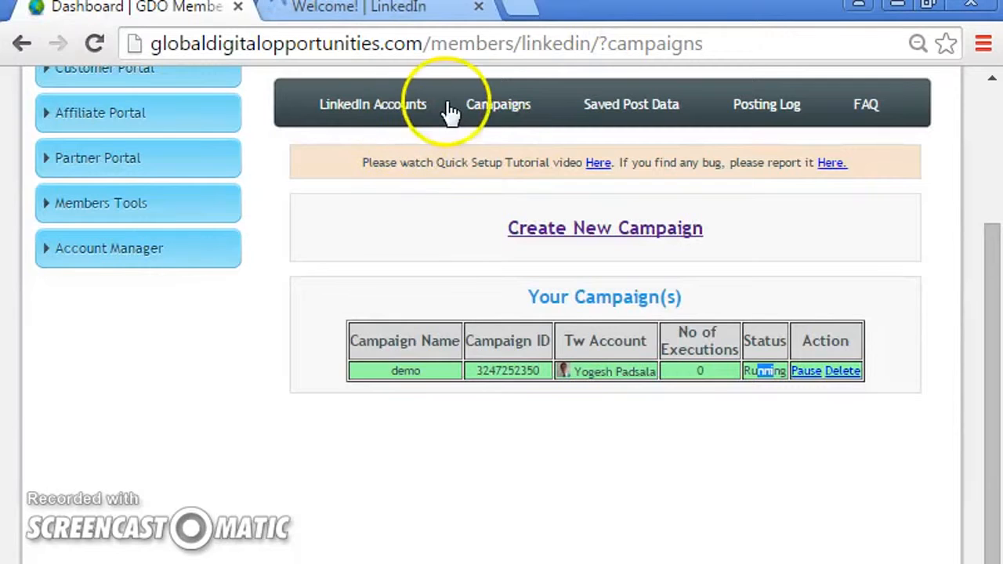
click(485, 105)
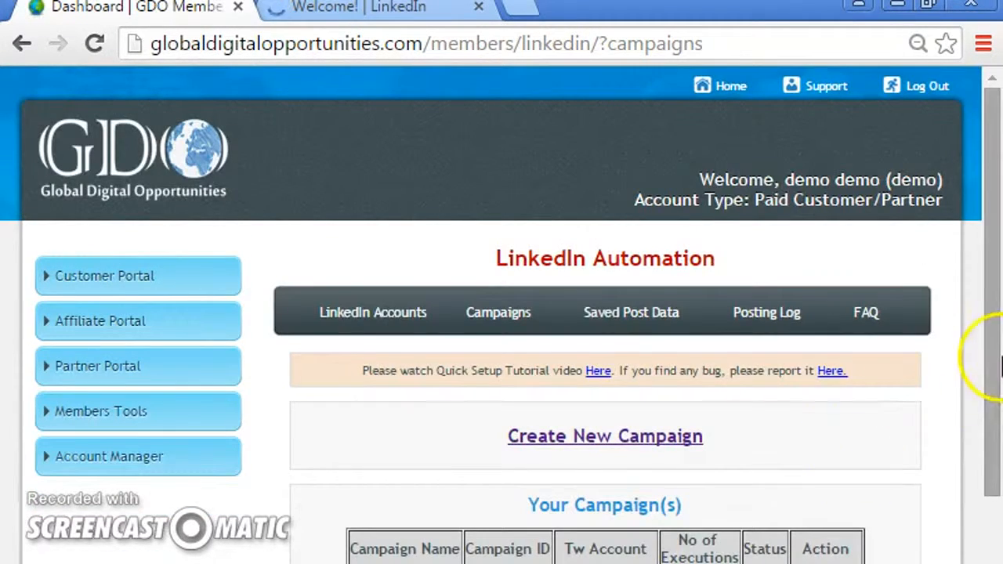
drag(989, 353, 995, 490)
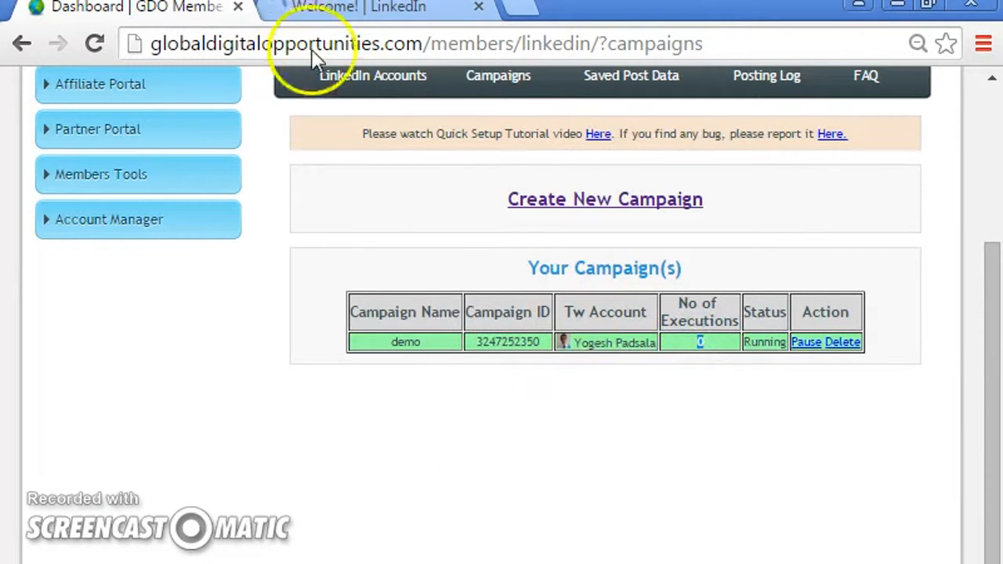
- Dismiss the Flash Player notice on LinkedIn and open the profile's recent activity feed
click(386, 9)
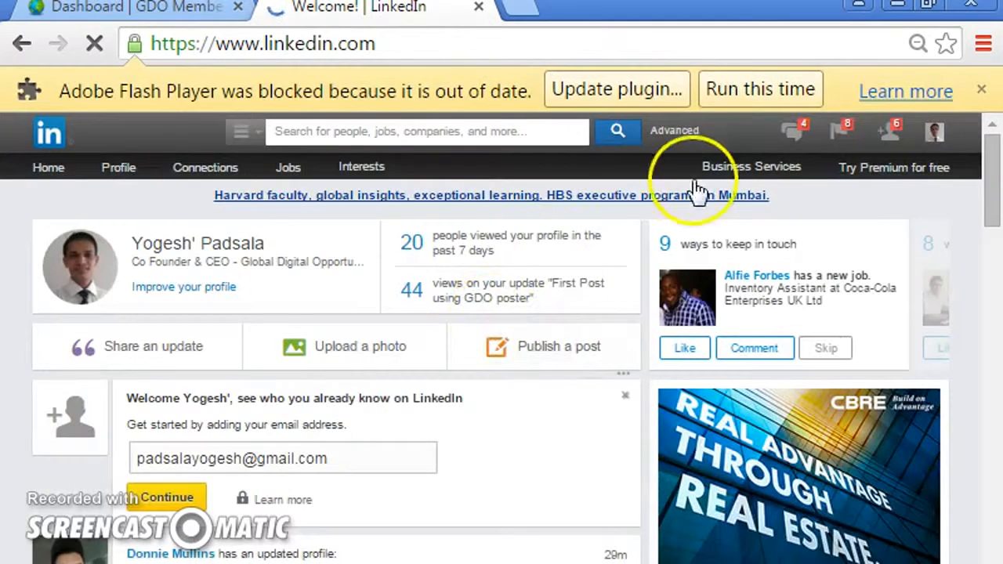
drag(992, 181, 994, 157)
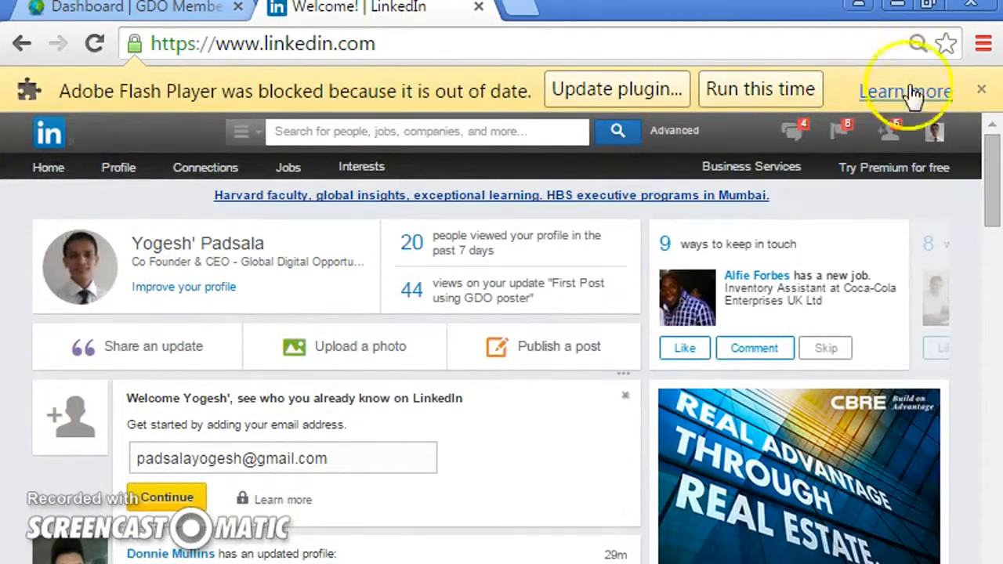
click(981, 90)
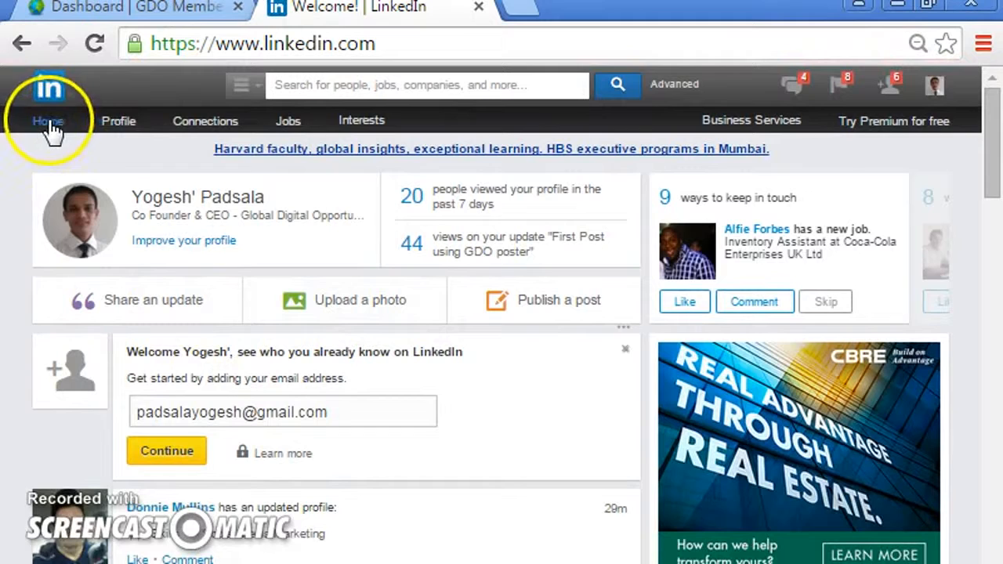
mouse_move(131, 141)
click(155, 192)
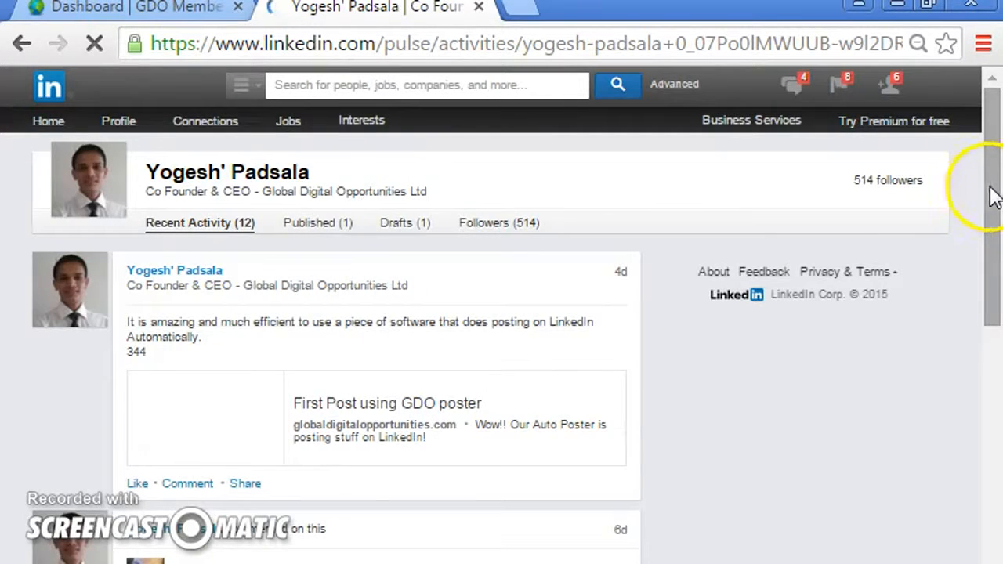
drag(996, 170, 992, 192)
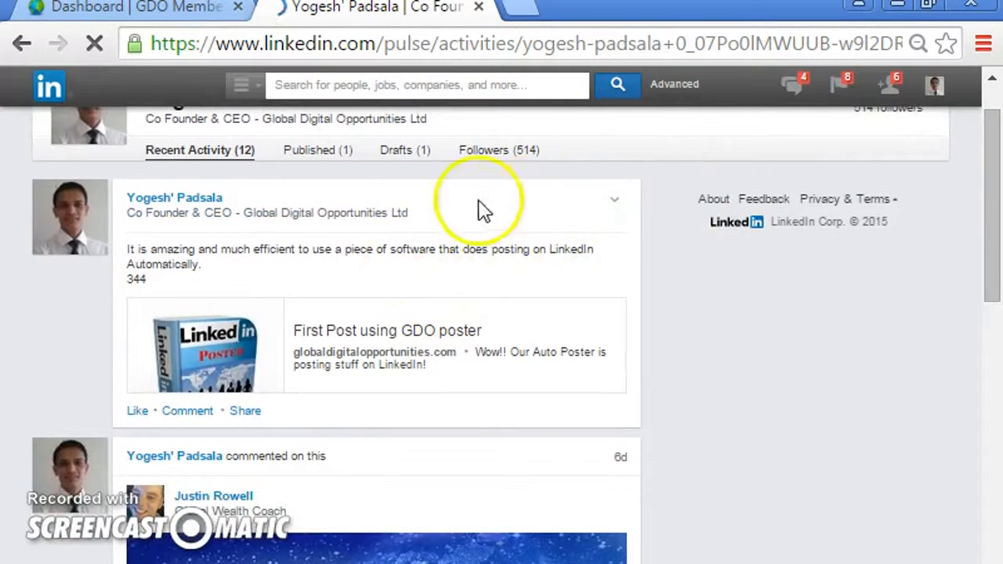
mouse_move(627, 212)
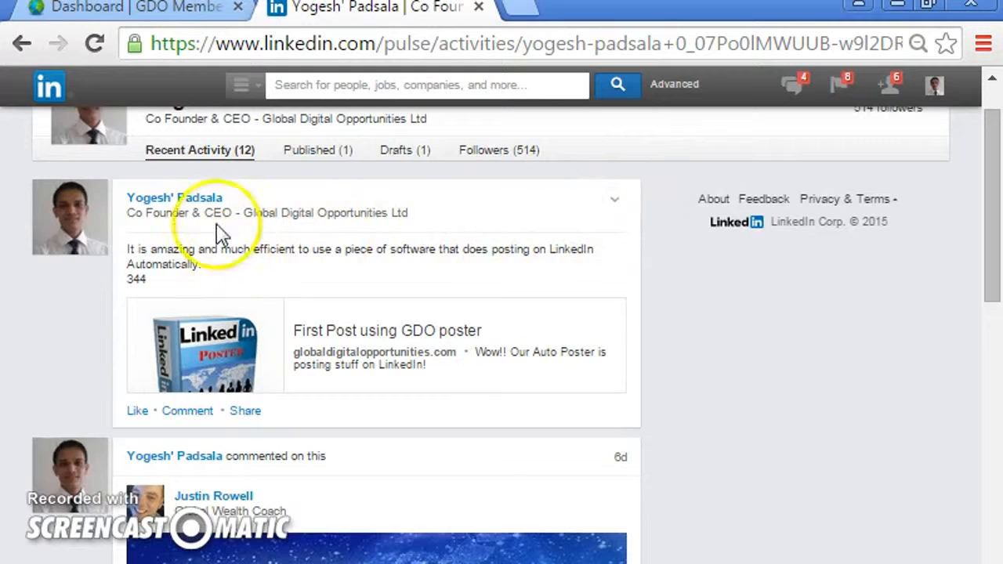
- Examine the First Post using GDO poster update in the recent activity feed against the campaign
click(160, 8)
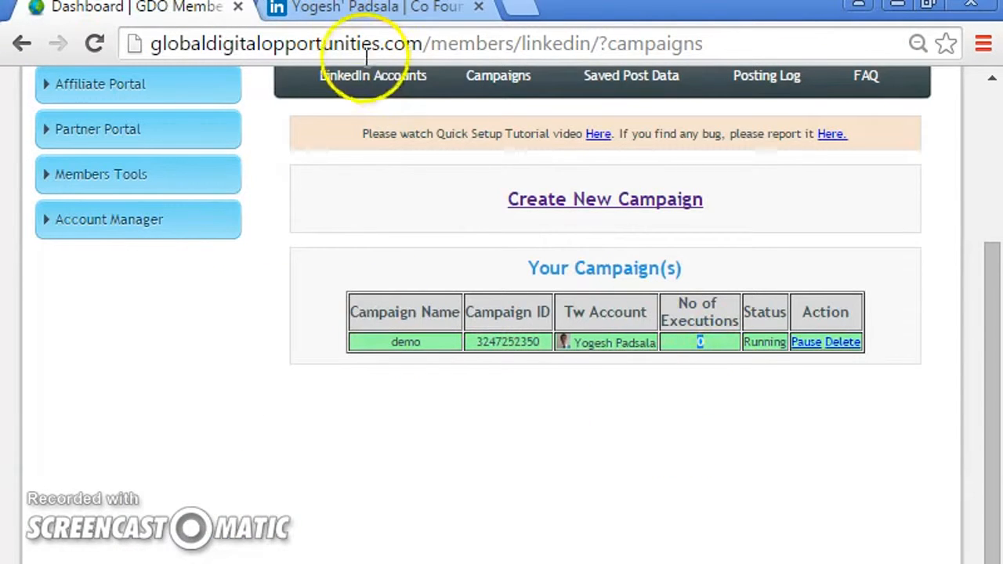
click(353, 8)
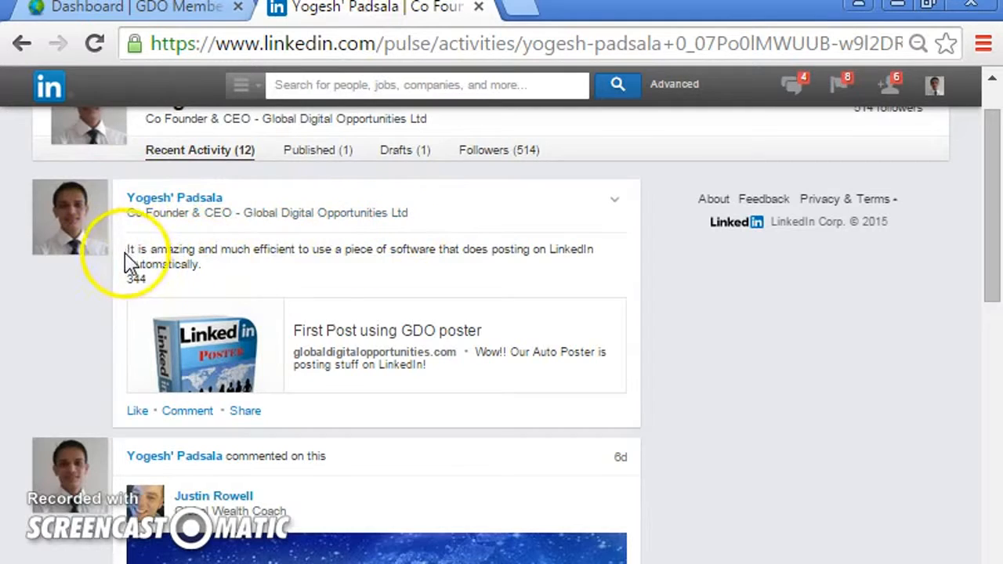
drag(140, 253, 183, 265)
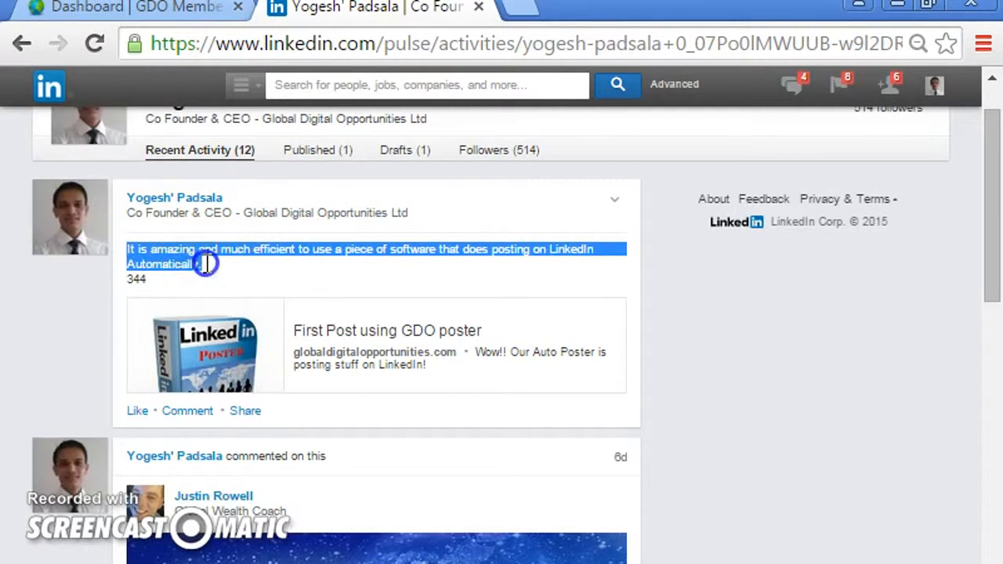
click(283, 329)
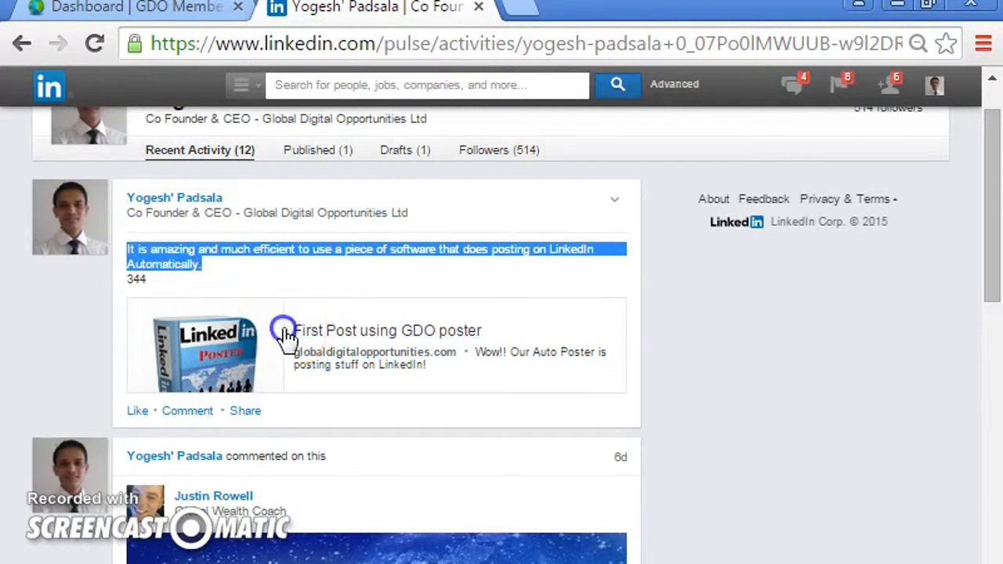
drag(444, 331, 489, 332)
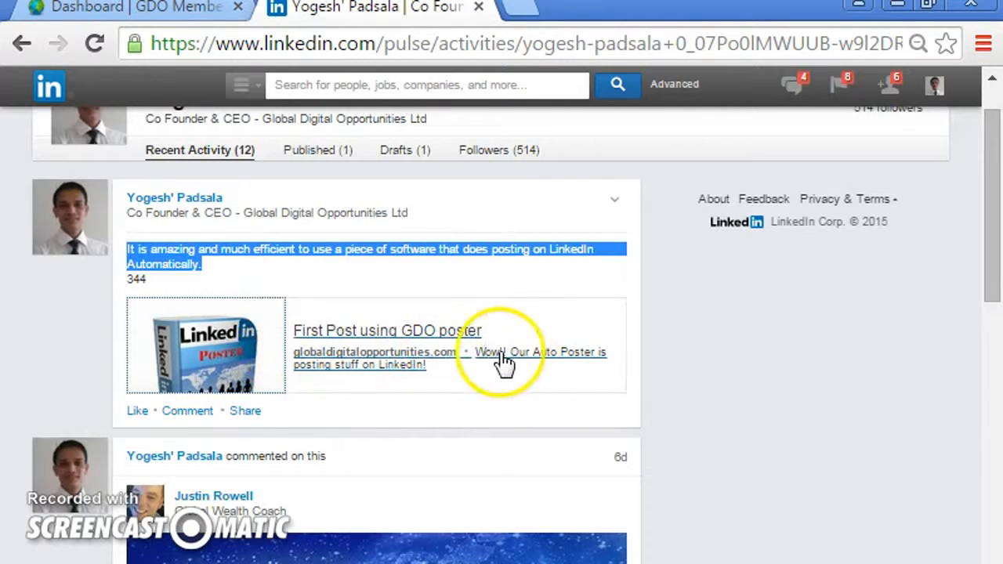
click(225, 336)
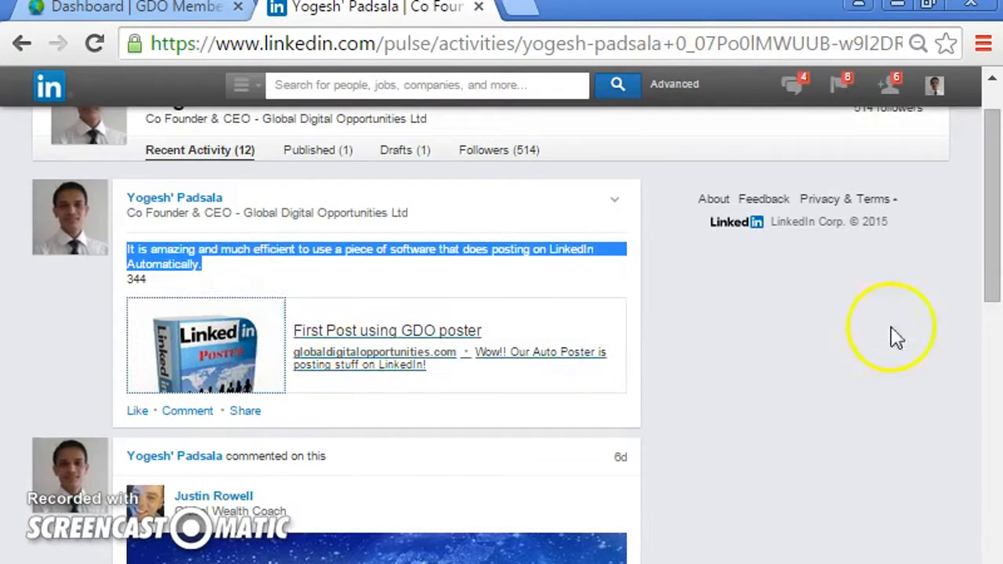
drag(994, 279, 992, 332)
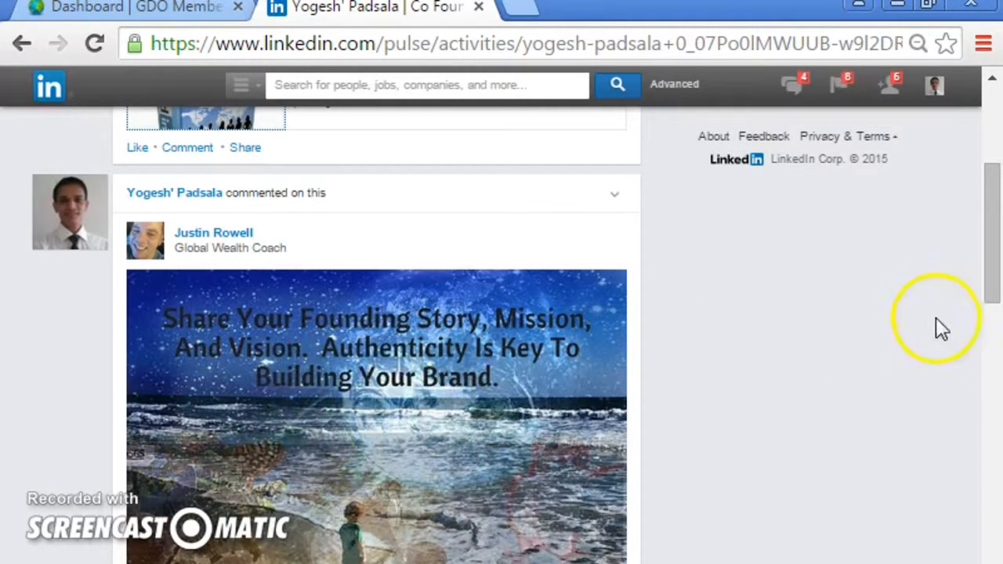
drag(993, 246, 997, 287)
drag(996, 243, 992, 125)
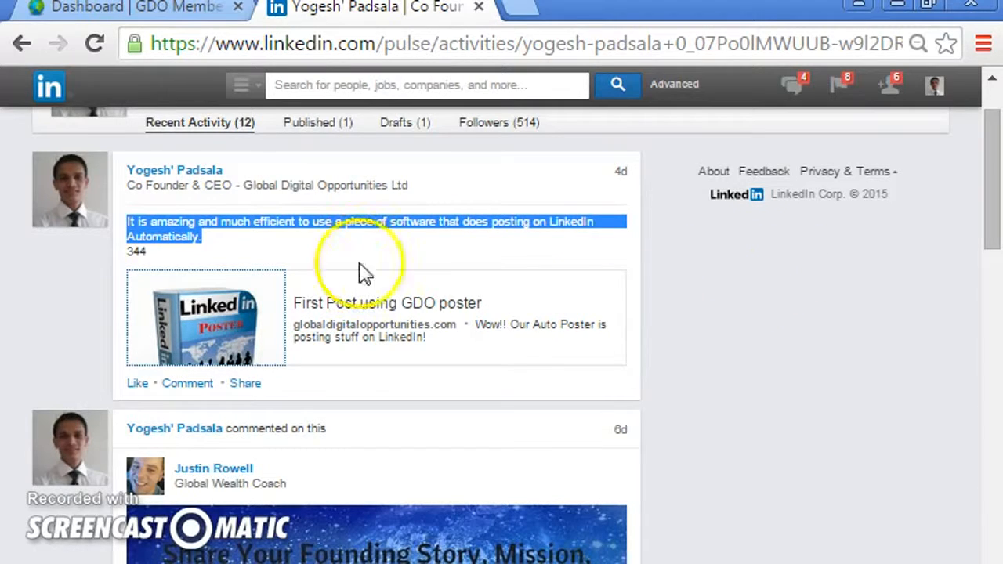
- Return to the campaign list in the GDO dashboard tab
click(85, 8)
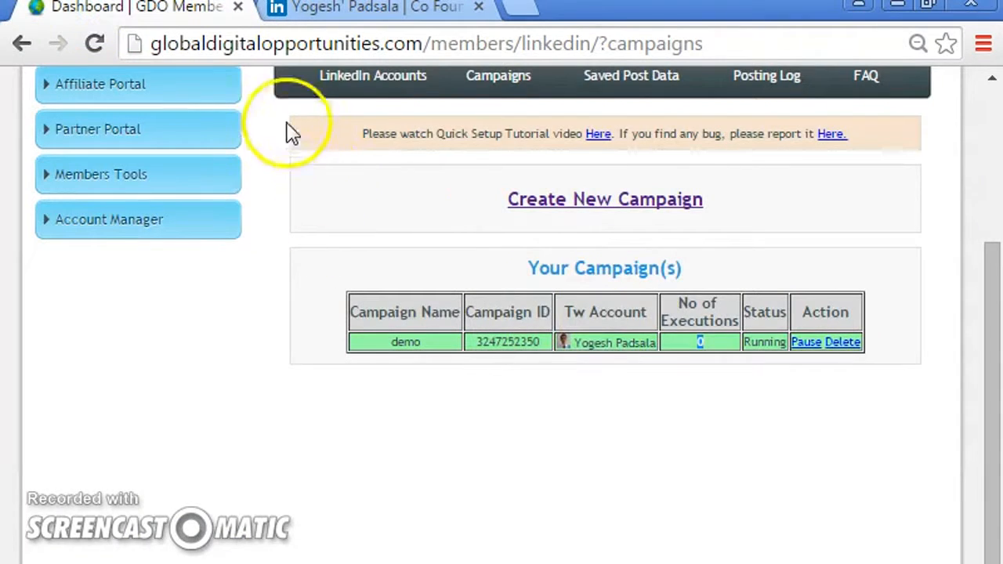
drag(992, 374, 996, 300)
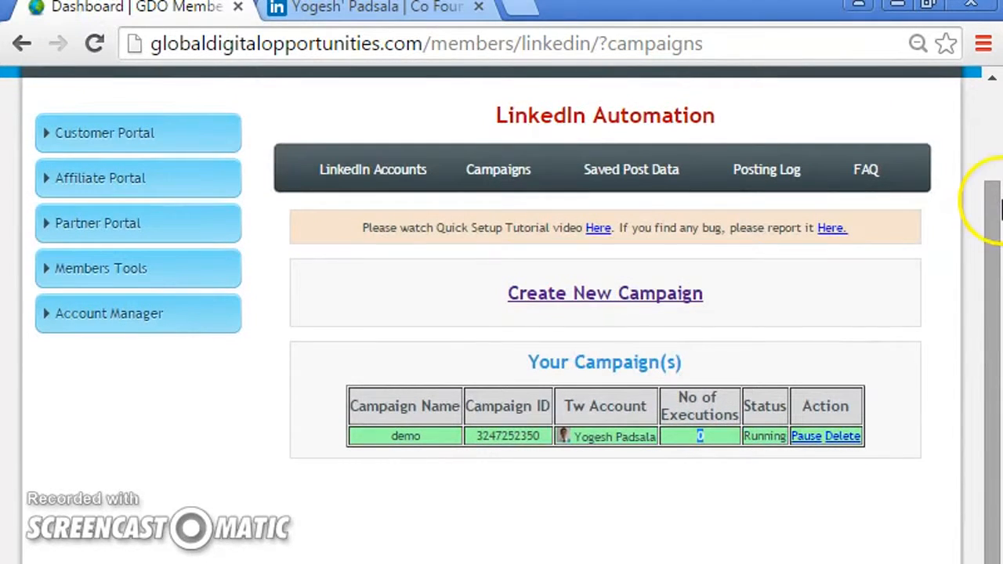